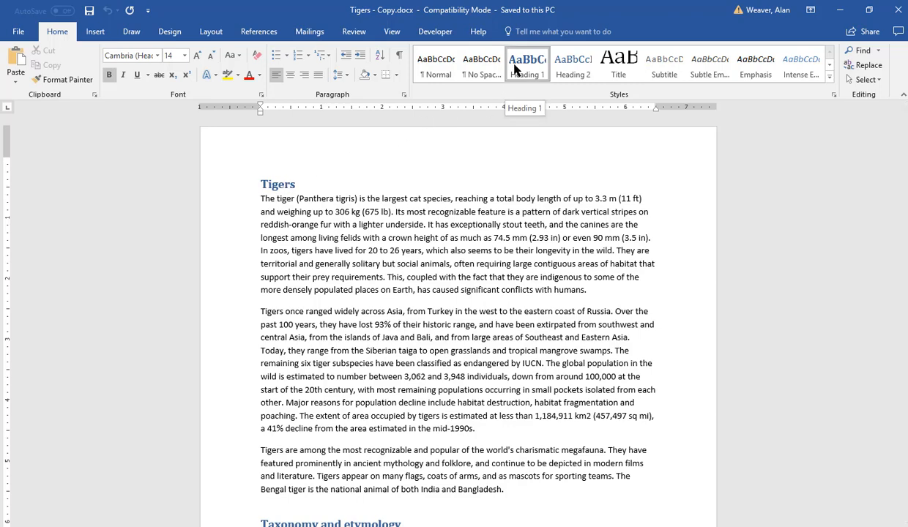
click(613, 62)
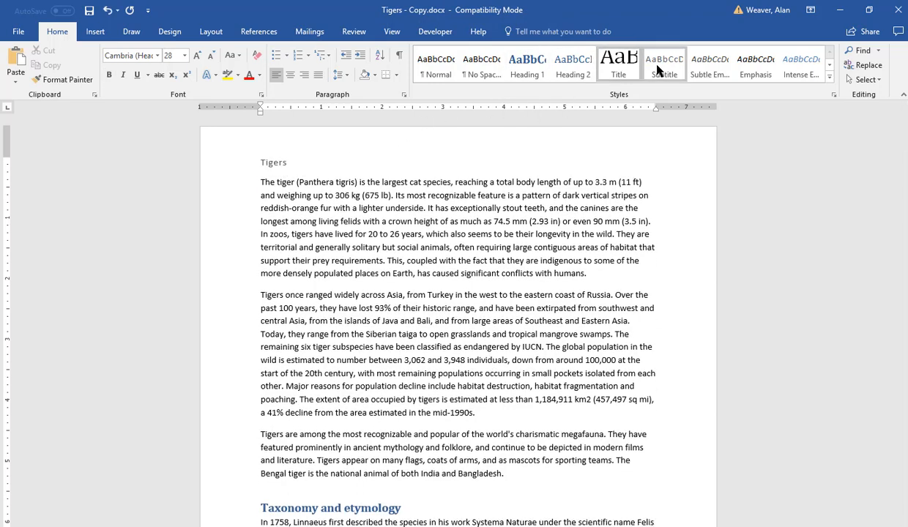
click(657, 70)
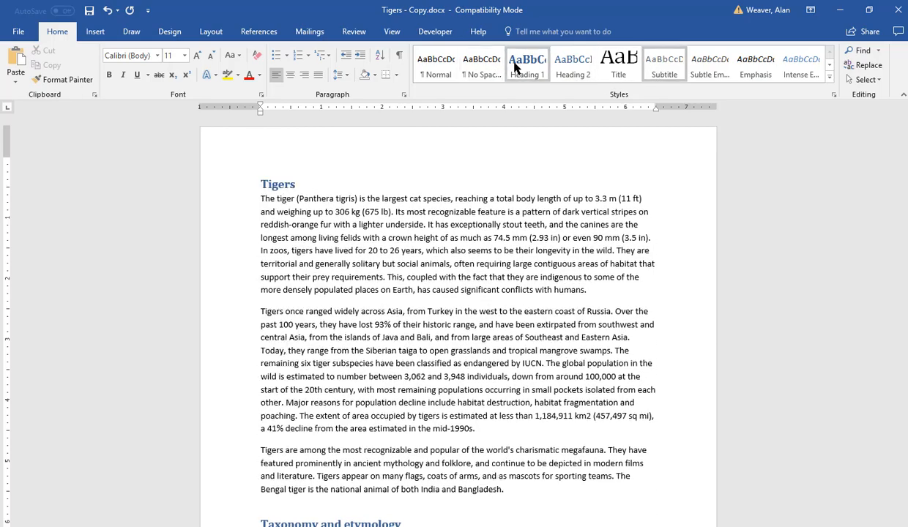
click(515, 68)
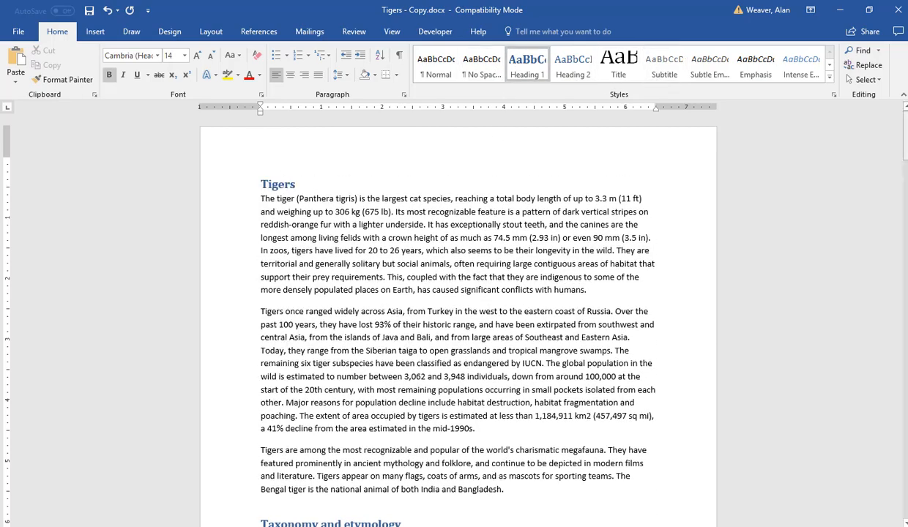
mouse_move(905, 133)
mouse_down()
mouse_move(905, 395)
mouse_move(905, 135)
mouse_up()
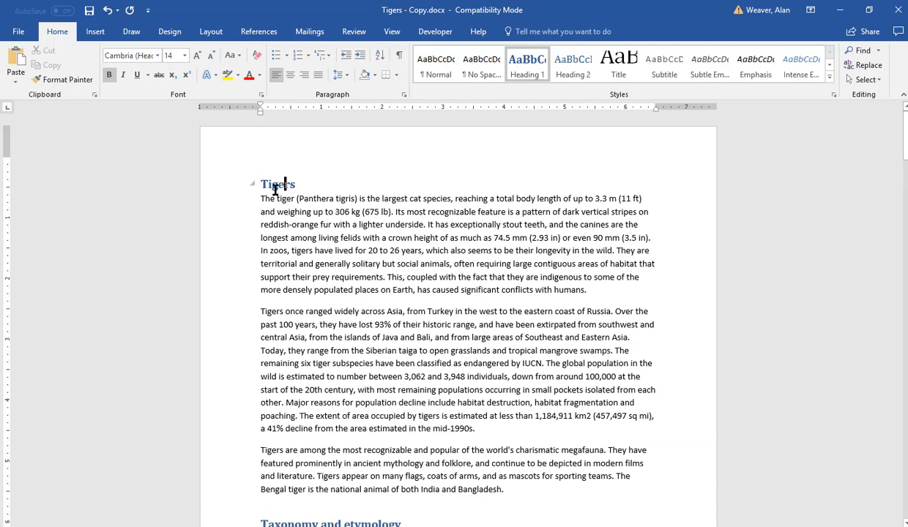
Step: Open the Heading 1 style for modification and set its font colour to orange, Accent 6
right_click(529, 66)
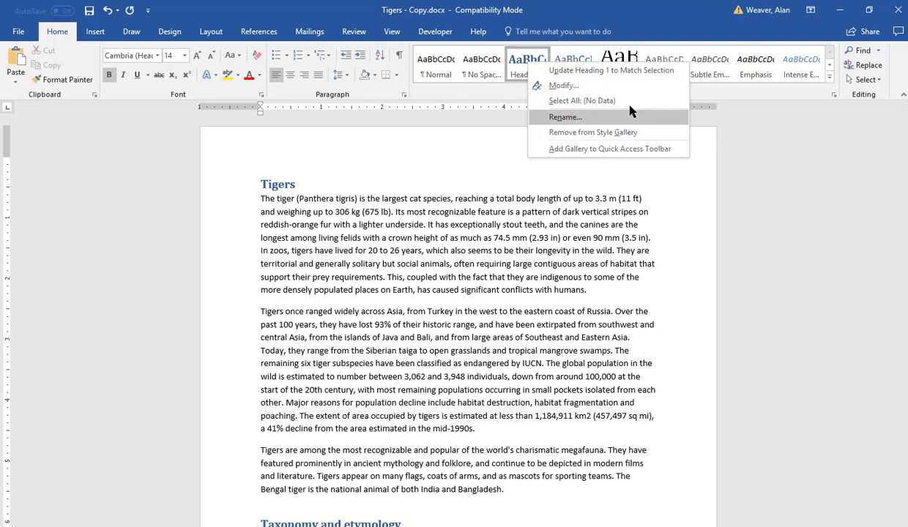
click(564, 86)
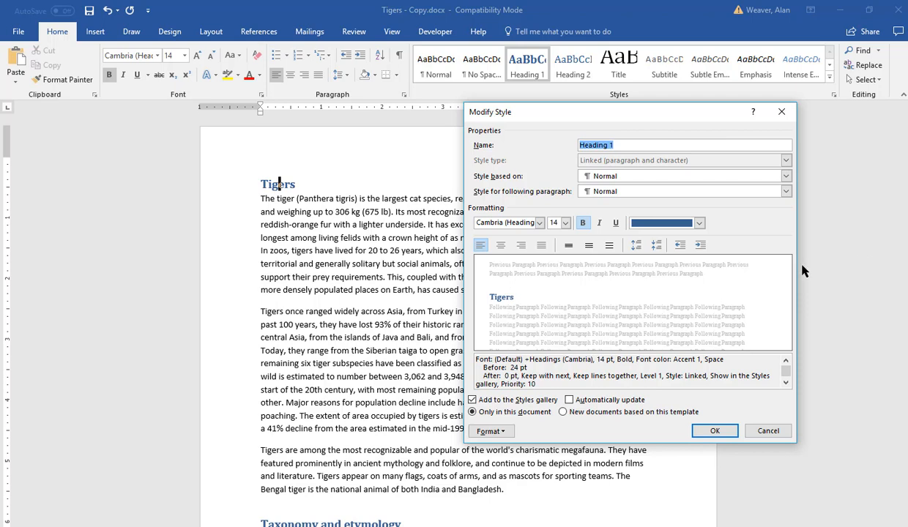
click(699, 223)
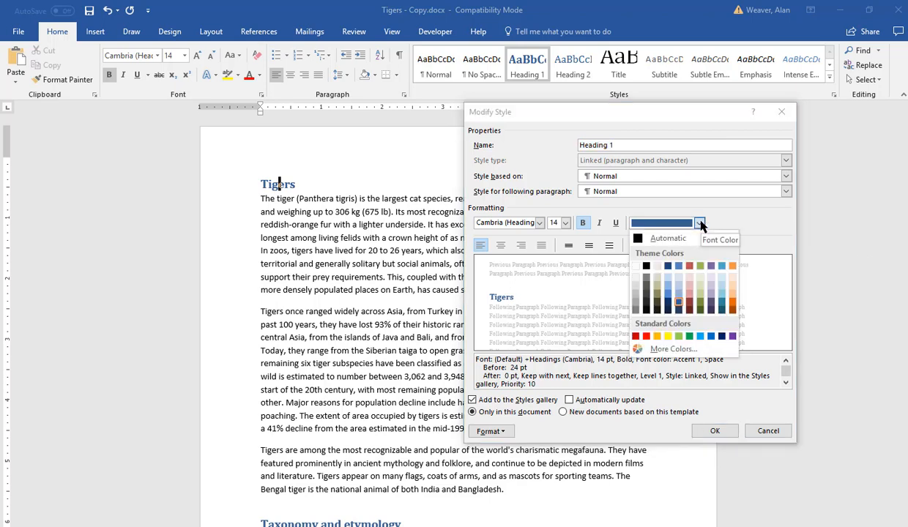
click(732, 303)
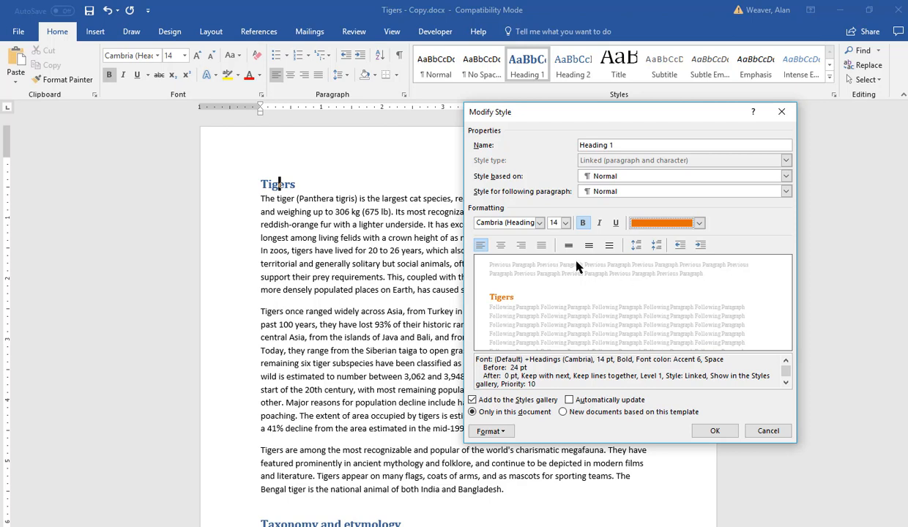
Step: Change the Heading 1 style's font to Arial at 16 pt, add underline, and apply the style changes
click(539, 223)
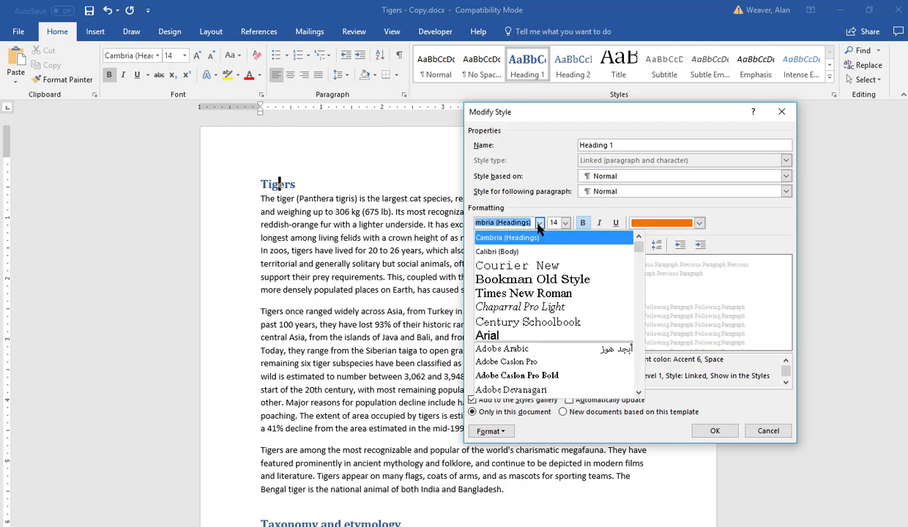
click(488, 335)
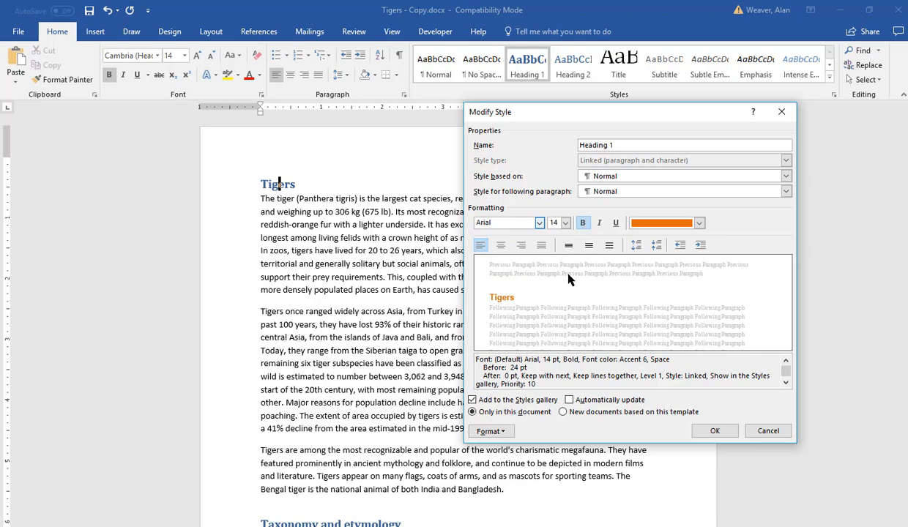
click(565, 224)
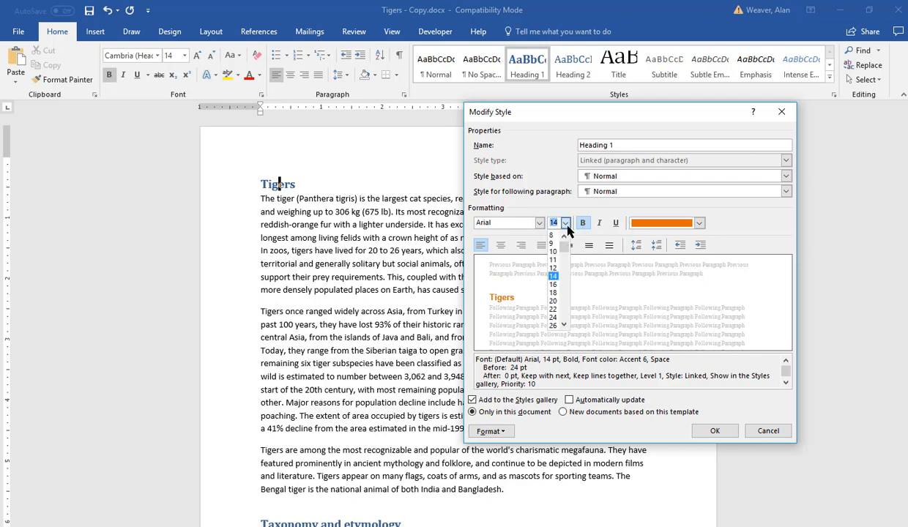
click(553, 285)
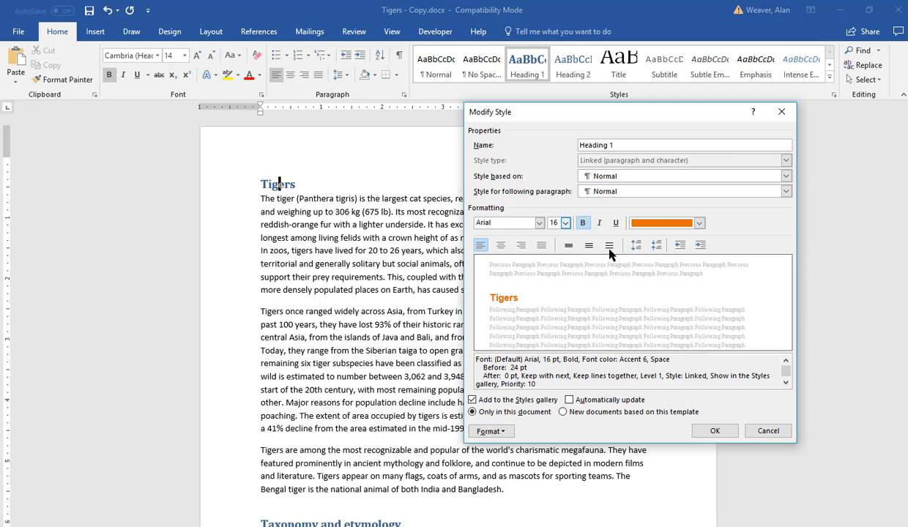
click(615, 224)
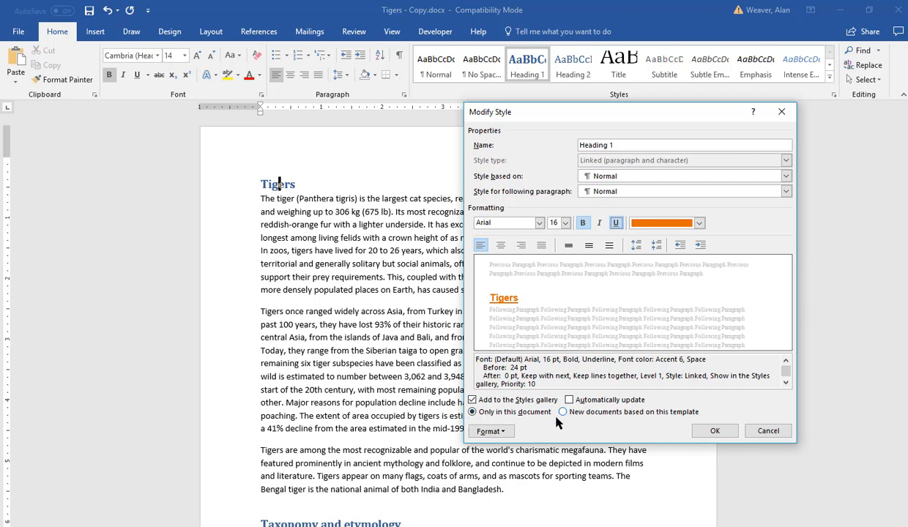
click(713, 431)
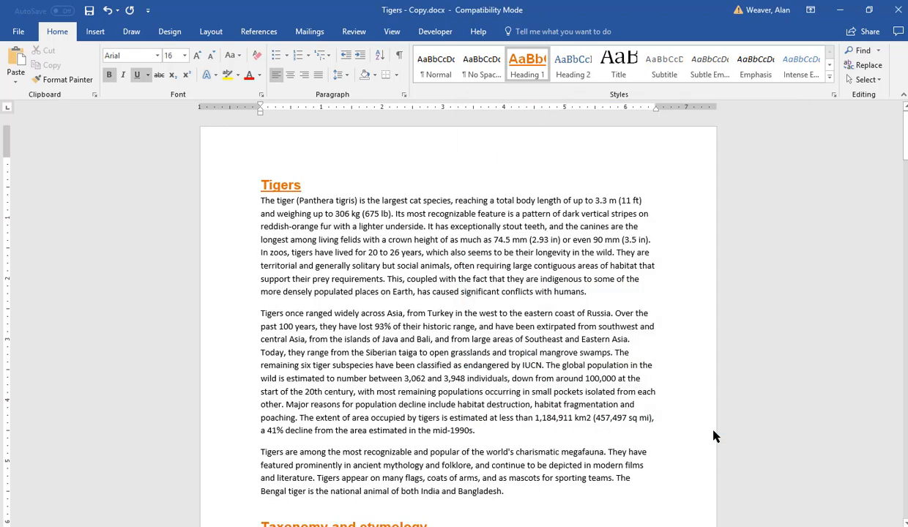
Step: Modify the Heading 1 style again, setting its font colour to a darker shade of the orange Accent 6
mouse_move(904, 137)
mouse_down()
mouse_move(895, 308)
mouse_move(894, 125)
mouse_up()
right_click(525, 67)
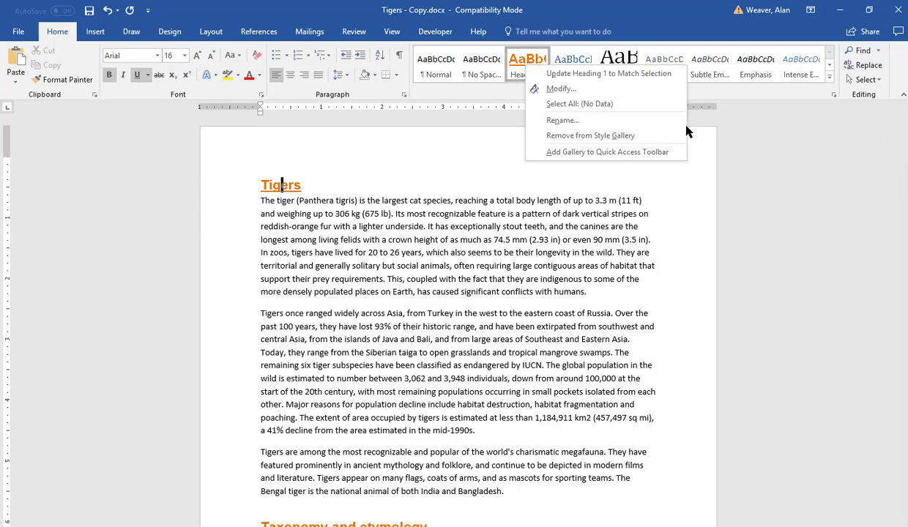
click(562, 89)
click(699, 224)
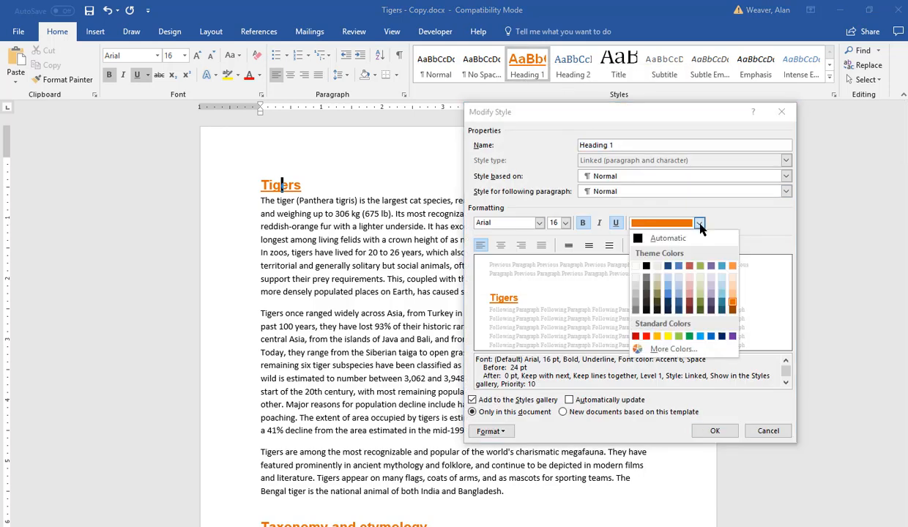
click(732, 310)
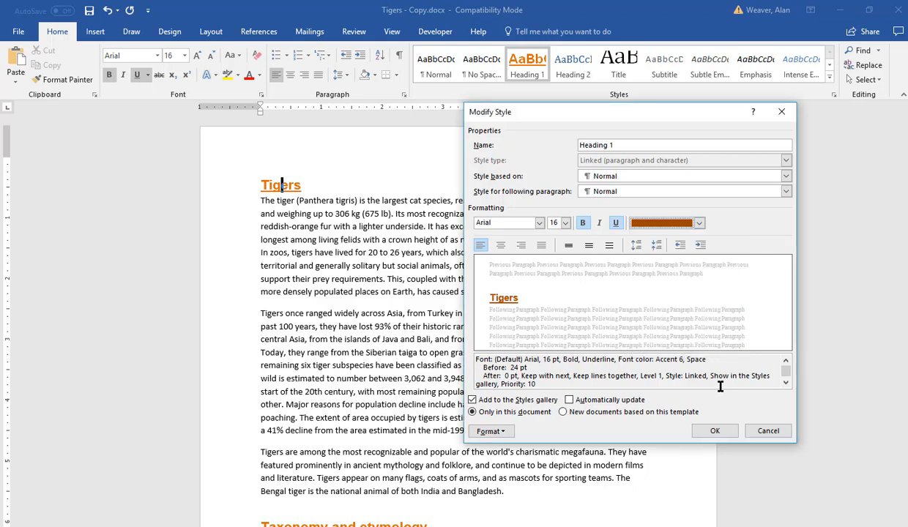
click(714, 431)
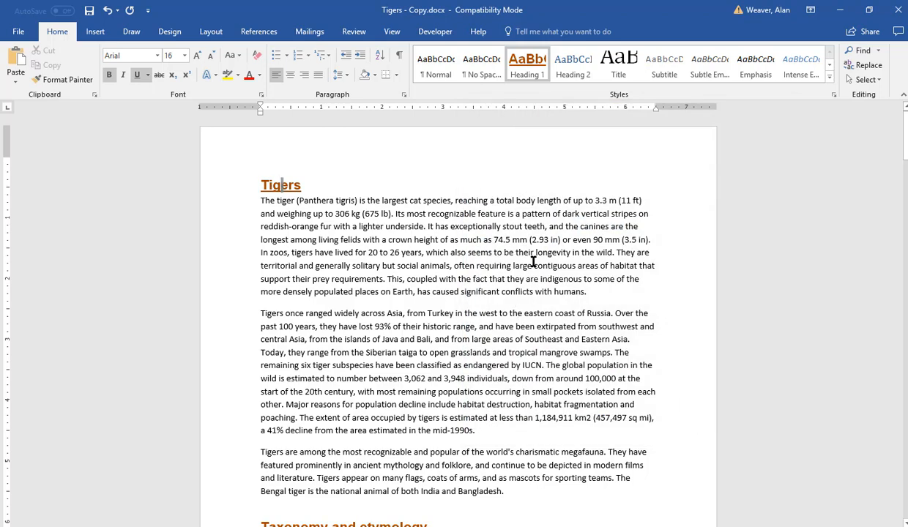
Step: Start a new paragraph after the Bengal tiger paragraph and type India
scroll(530, 259, down, 3)
scroll(533, 259, up, 1)
scroll(533, 259, down, 2)
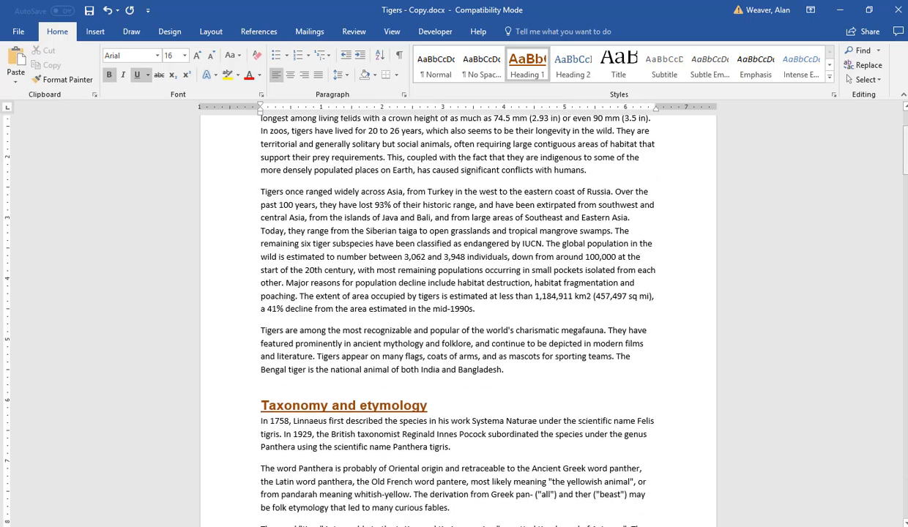
drag(905, 143, 898, 161)
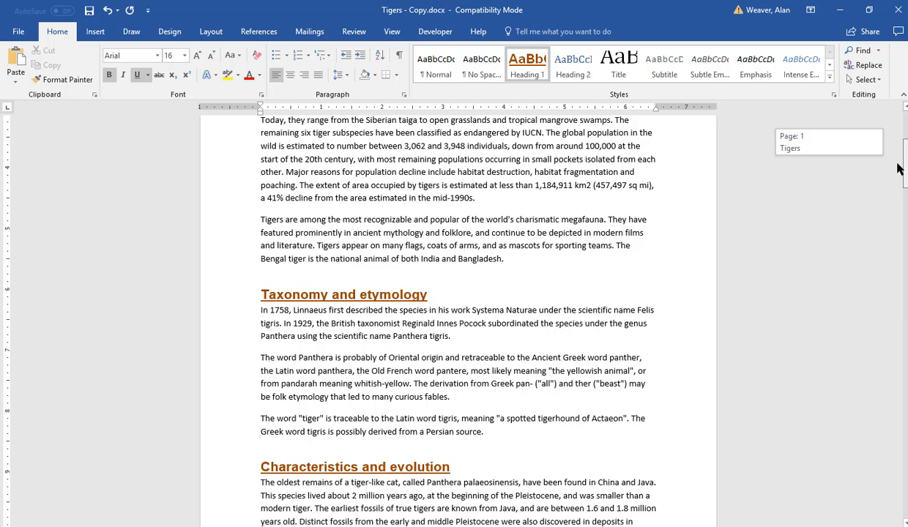
drag(900, 168, 902, 146)
click(537, 407)
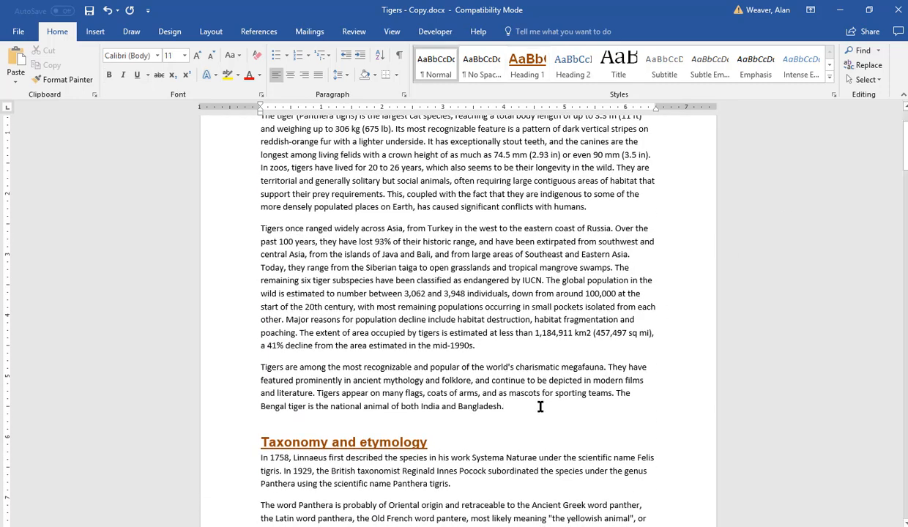
key(Return)
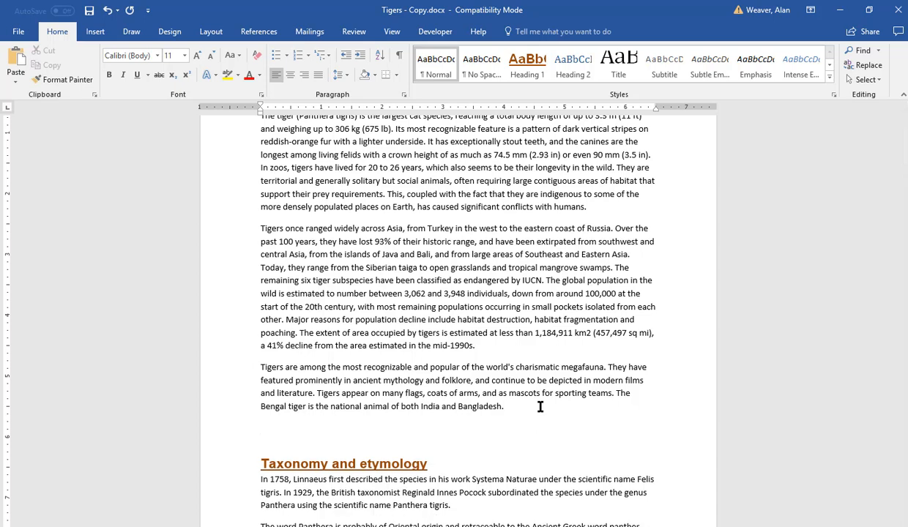
text(India)
key(Return)
text(Afric)
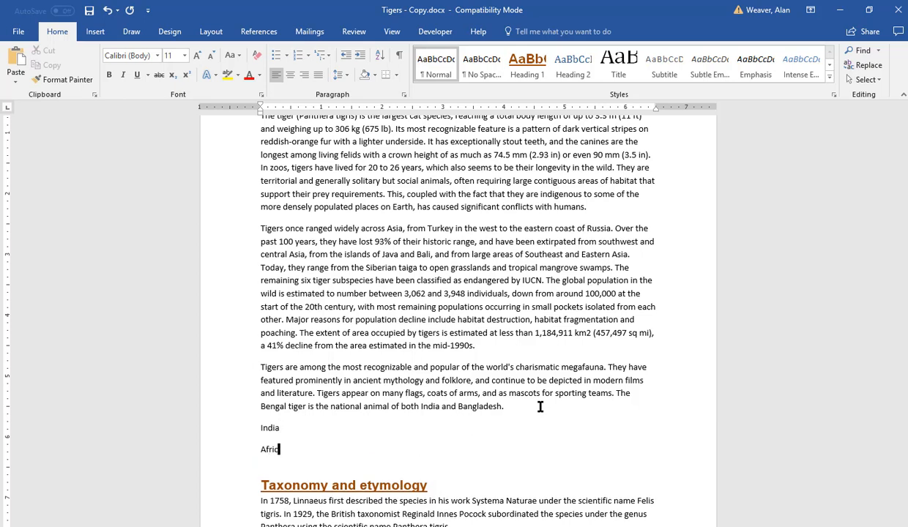
text(a)
key(Return)
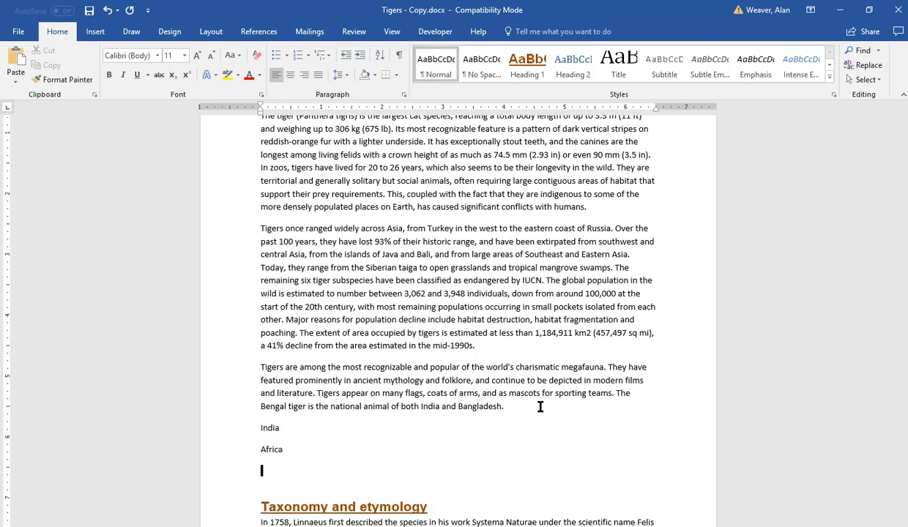
key(BackSpace)
key(BackSpace)
key(BackSpace)
key(BackSpace)
key(BackSpace)
key(BackSpace)
key(BackSpace)
Step: Type Kenya, Congo and South Africa on separate lines below India
text(K)
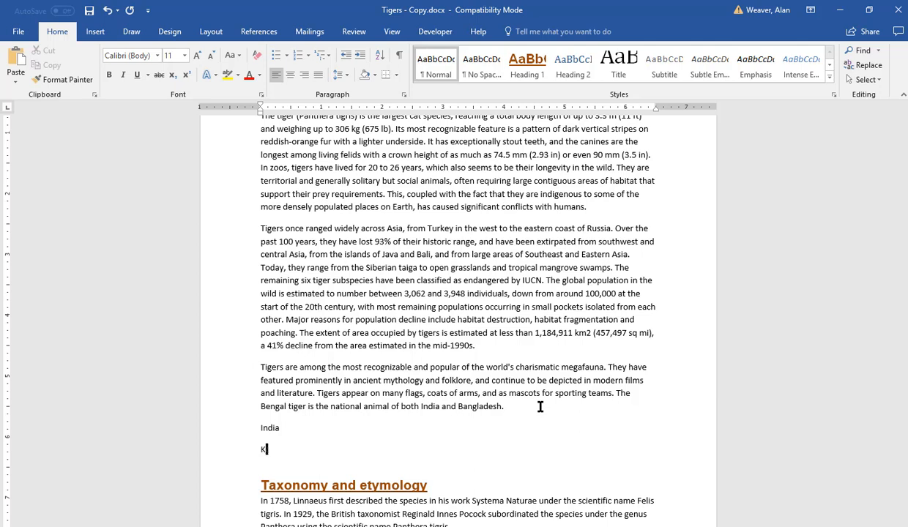
text(enya)
key(Return)
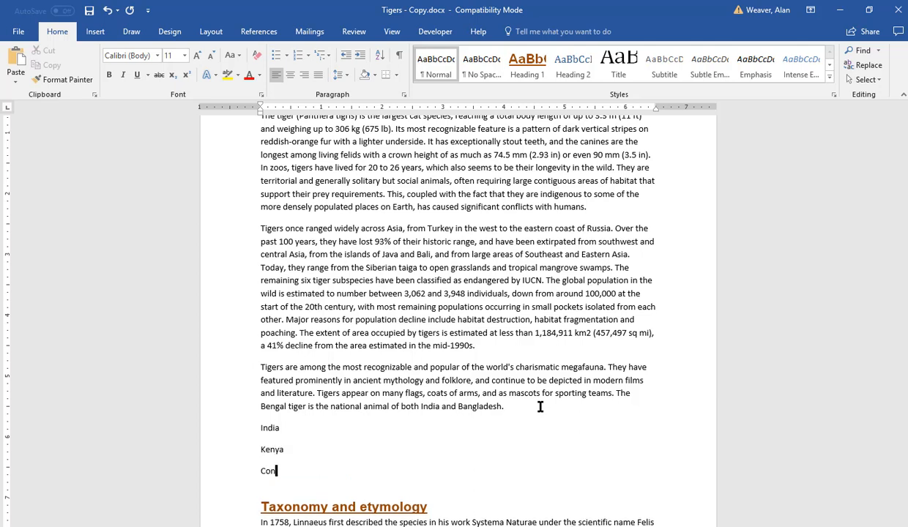
text(Congo)
key(Return)
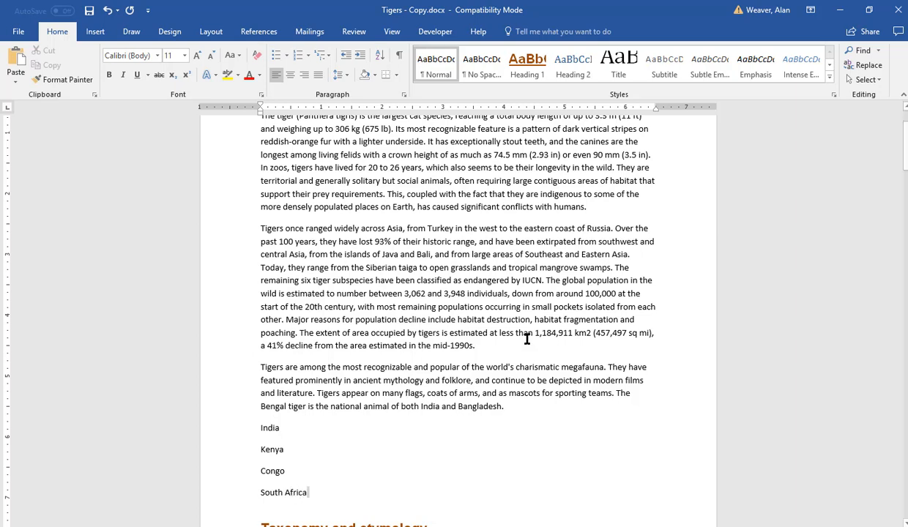
Step: Apply a square bullet to the India line
click(269, 428)
click(287, 55)
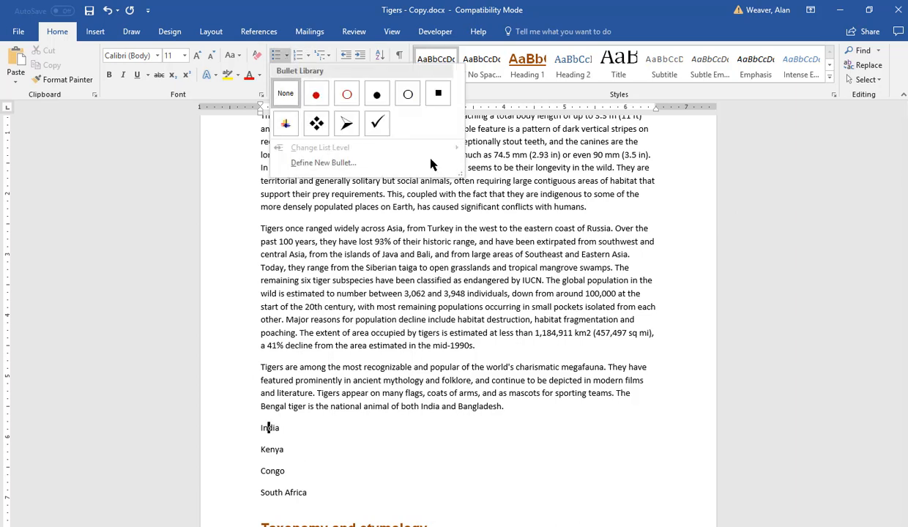
click(438, 93)
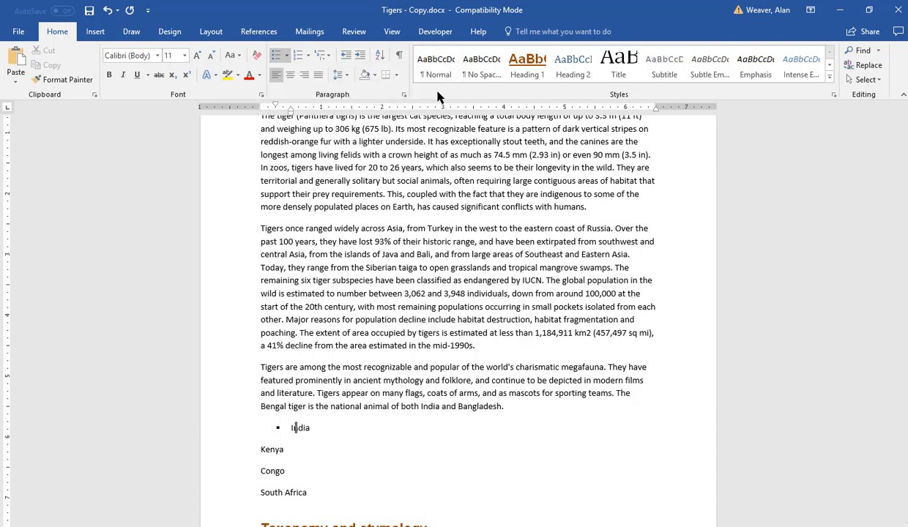
Step: Decrease the indent of the bulleted India line
click(347, 55)
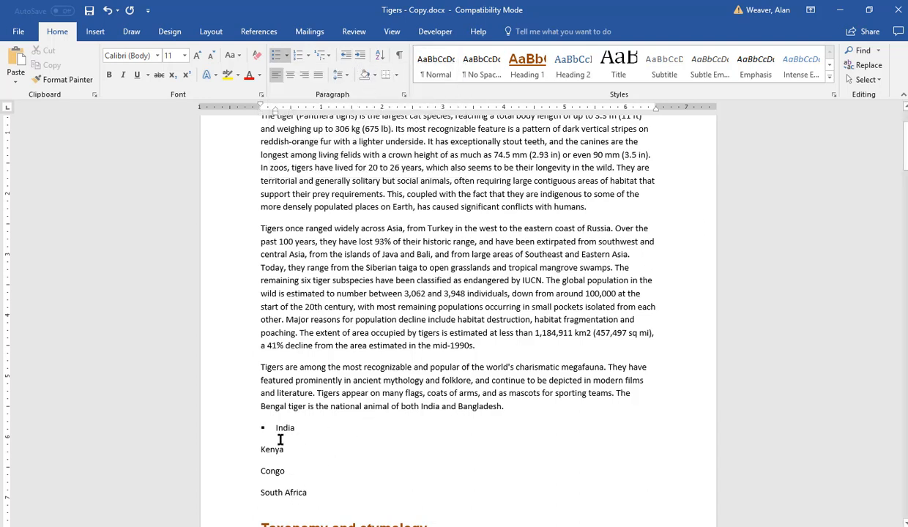
right_click(284, 429)
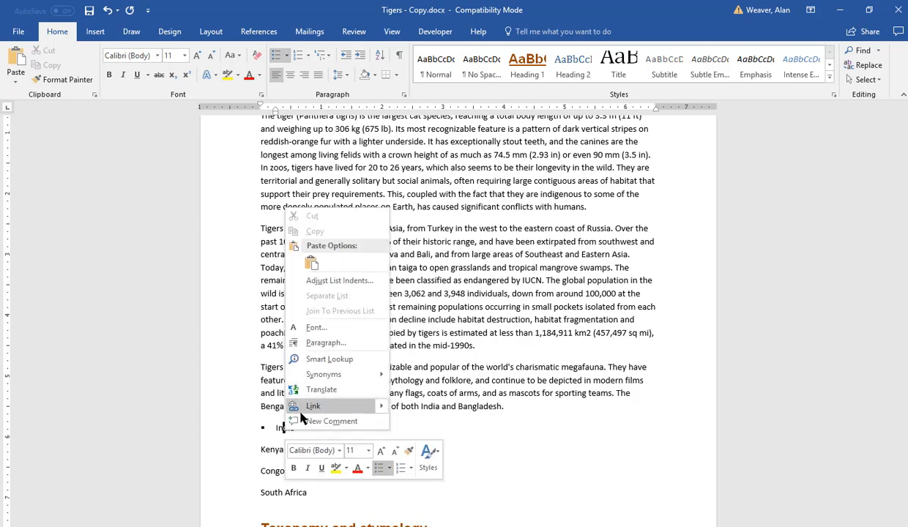
key(Escape)
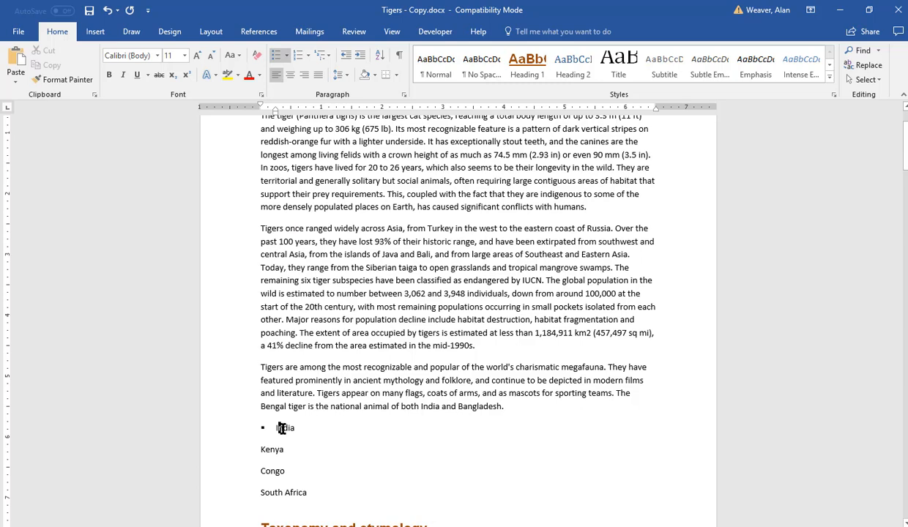
Step: Try to color the square bullet by defining a new bullet with a dark orange underline color
click(288, 57)
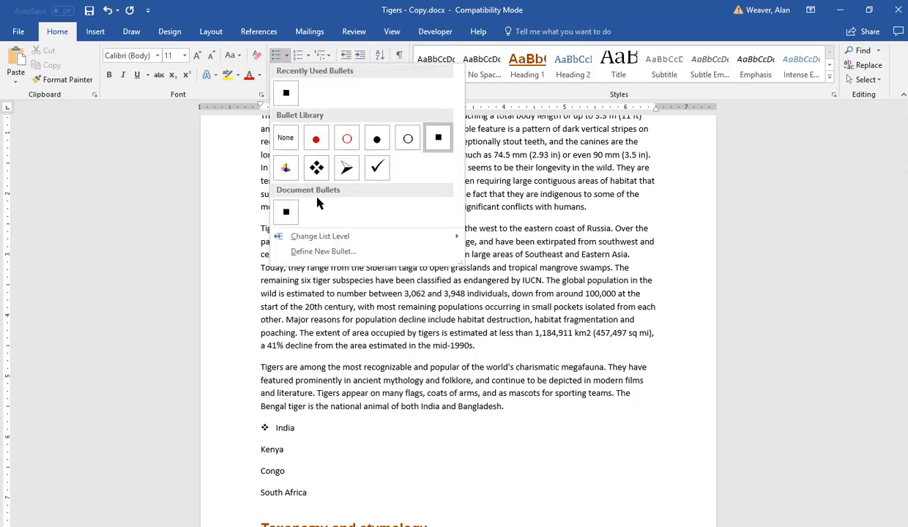
click(309, 251)
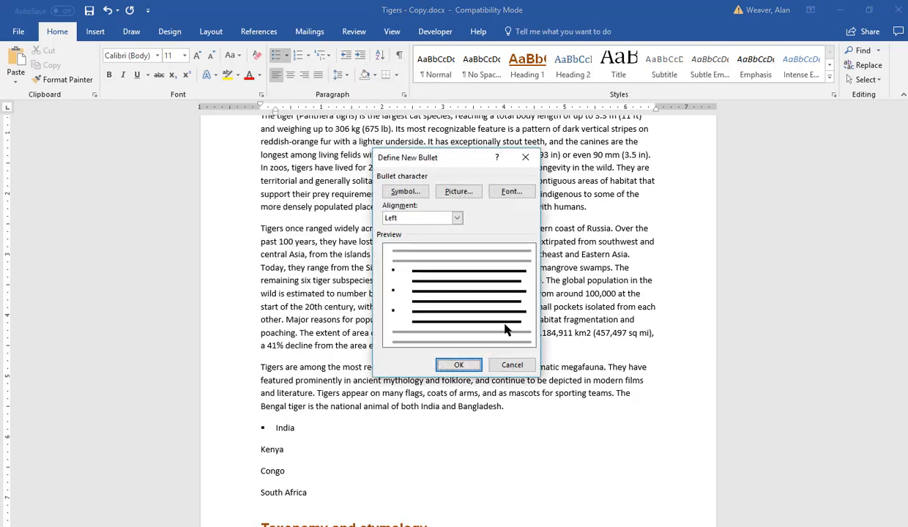
click(508, 192)
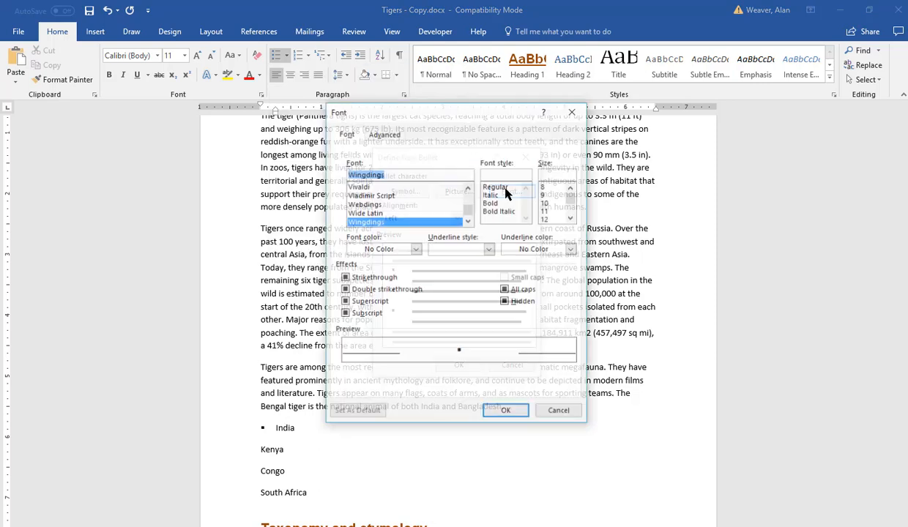
click(572, 249)
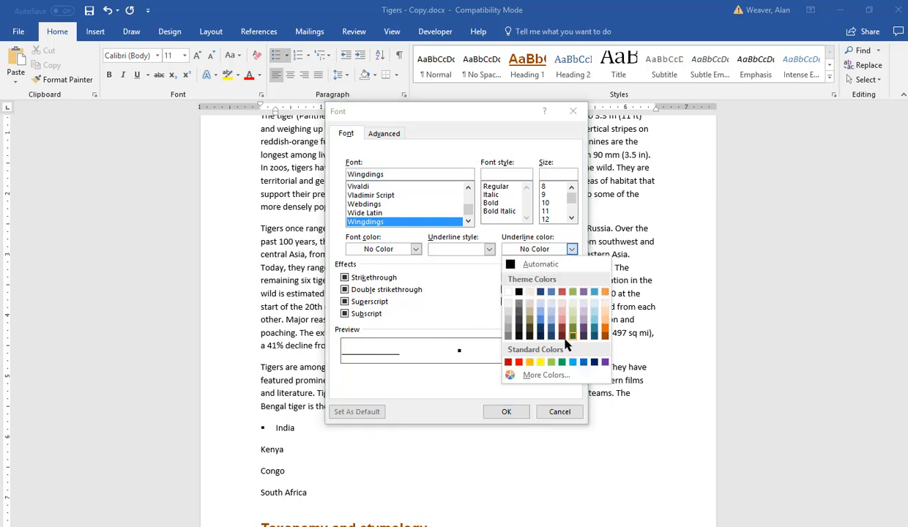
click(604, 336)
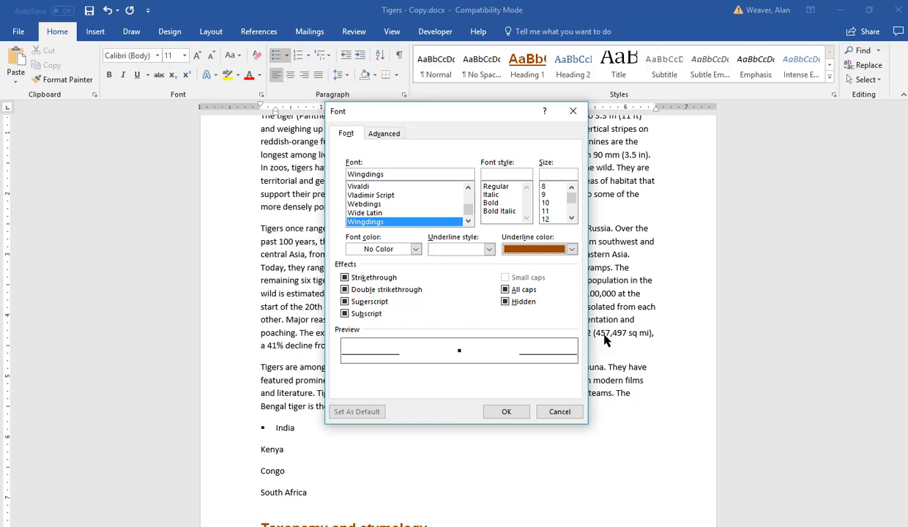
click(506, 412)
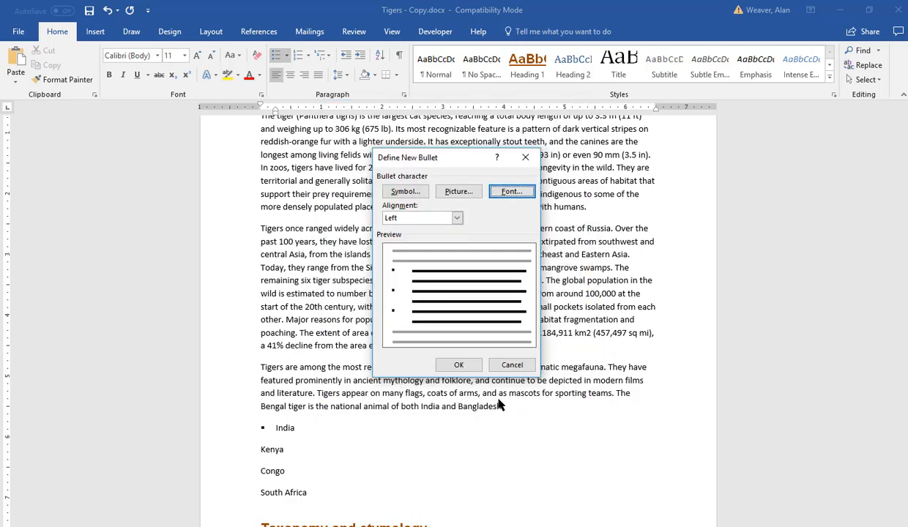
click(459, 365)
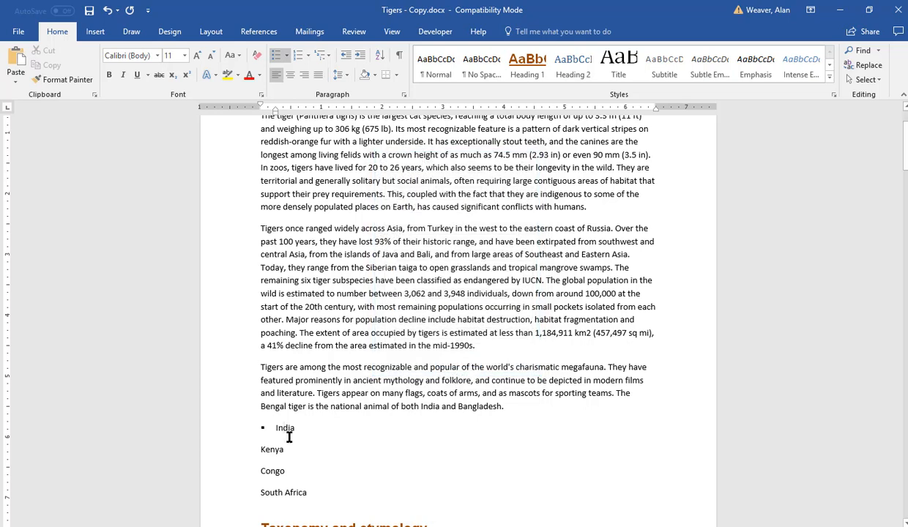
Step: Define a new bullet with dark orange font color and the underline color reset to Automatic
click(289, 58)
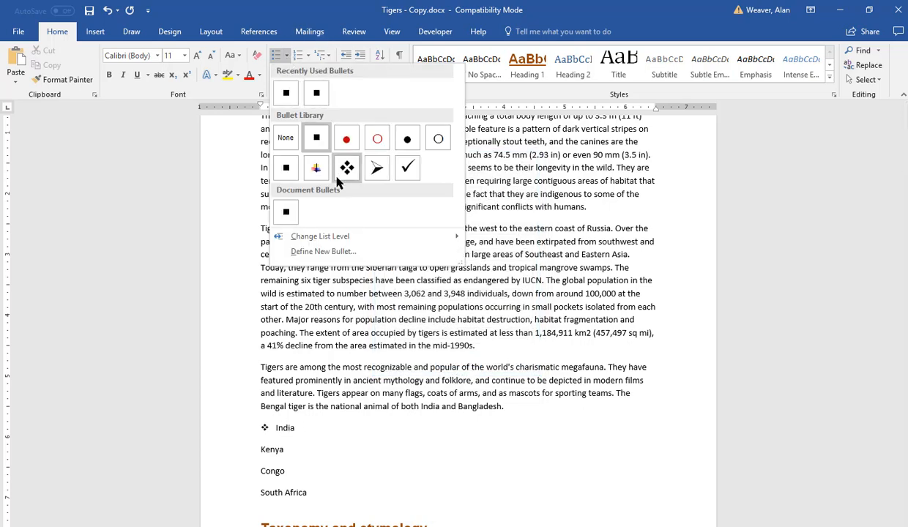
click(316, 252)
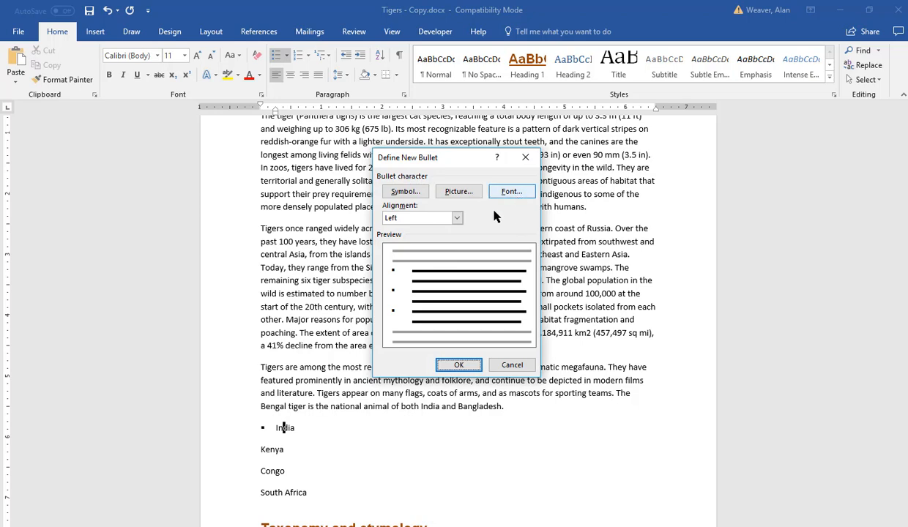
click(512, 192)
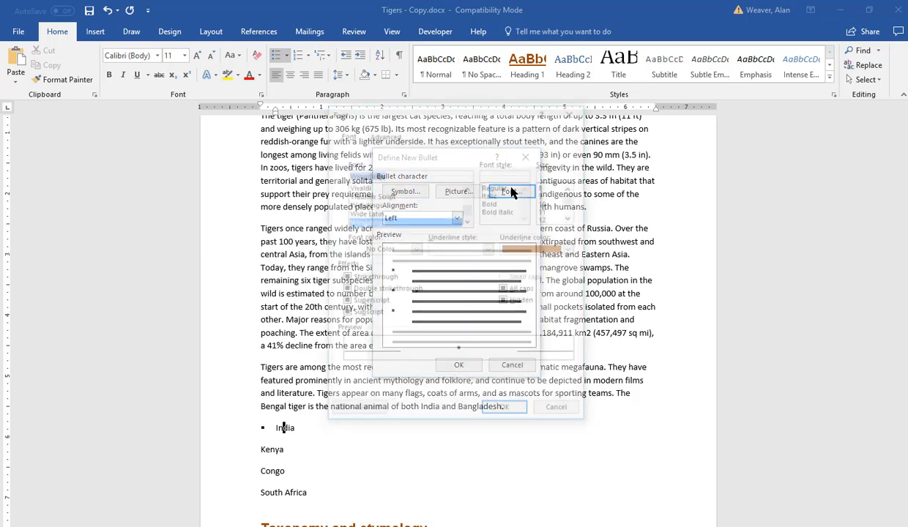
click(572, 250)
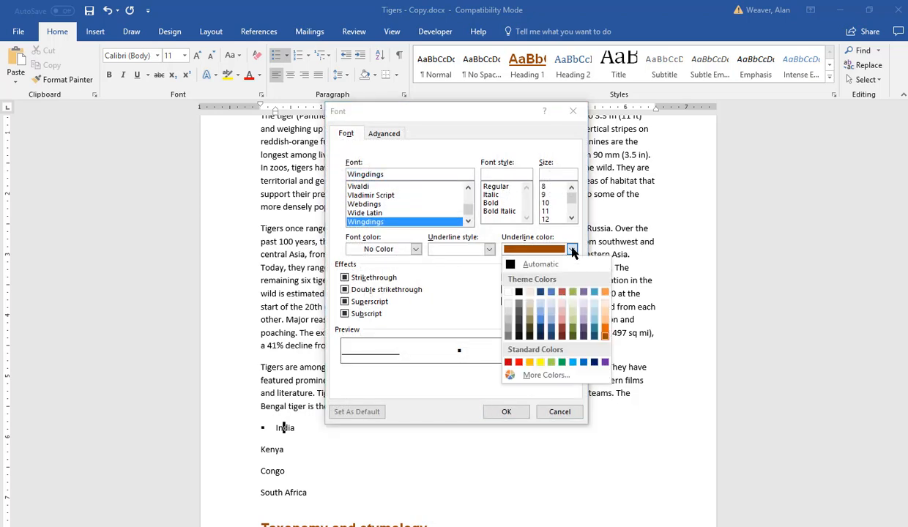
click(542, 264)
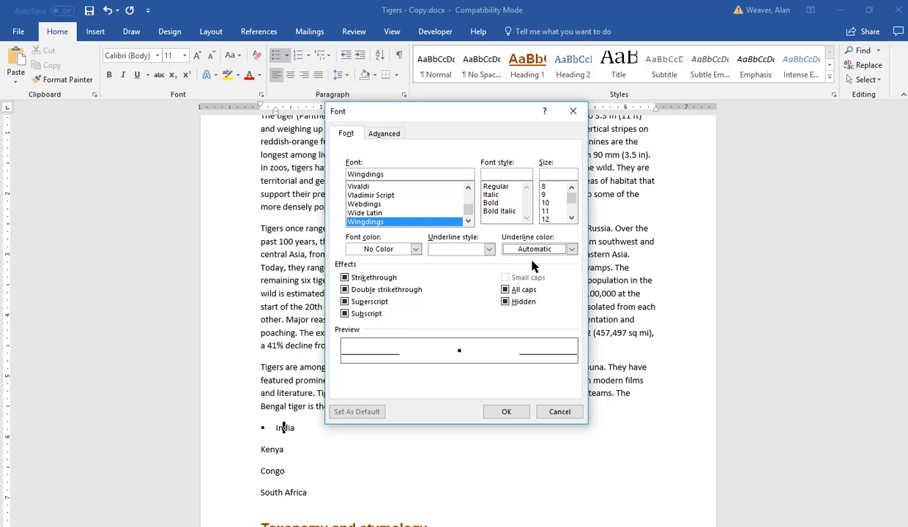
click(415, 249)
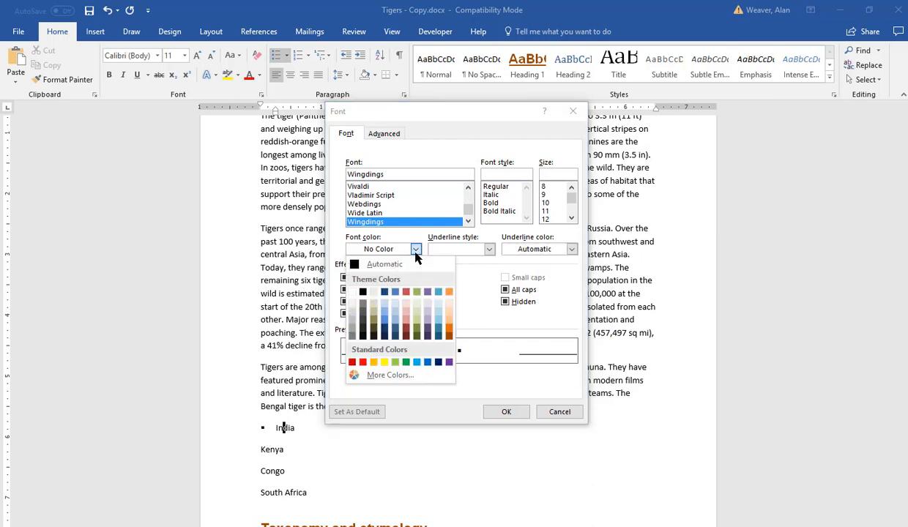
click(449, 336)
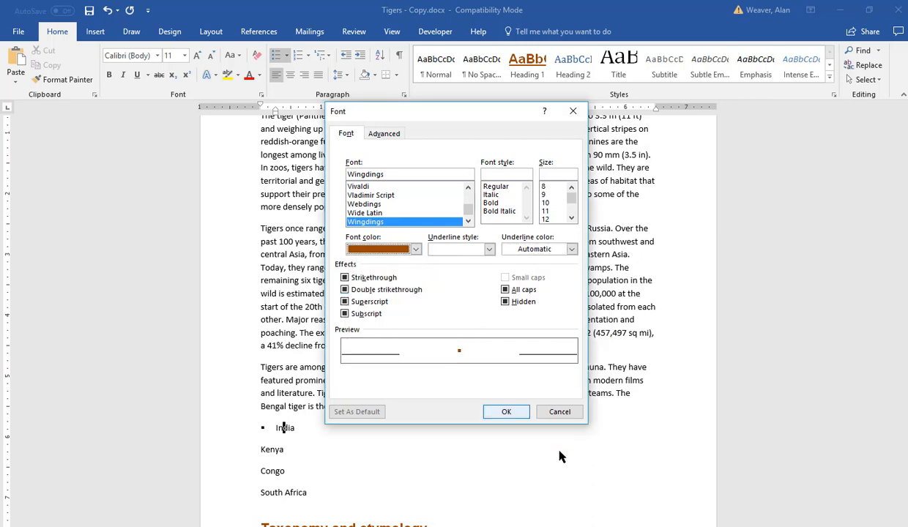
click(503, 413)
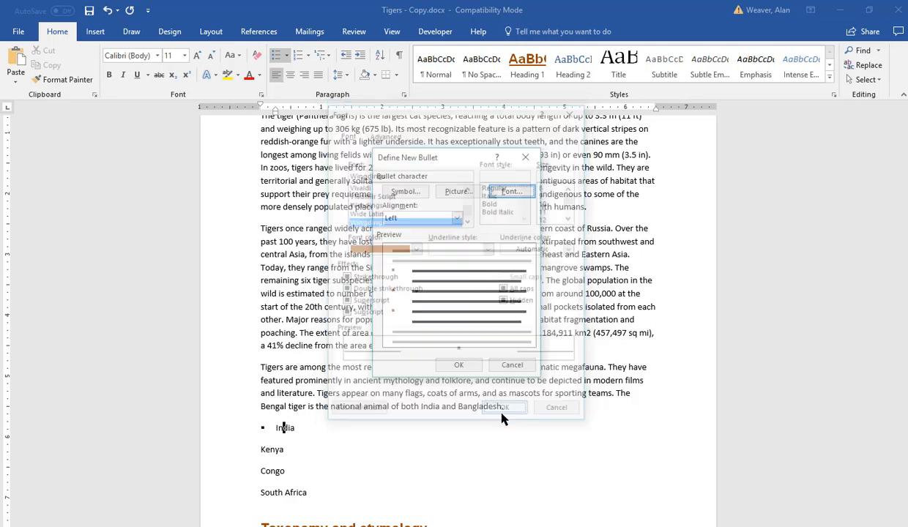
click(459, 364)
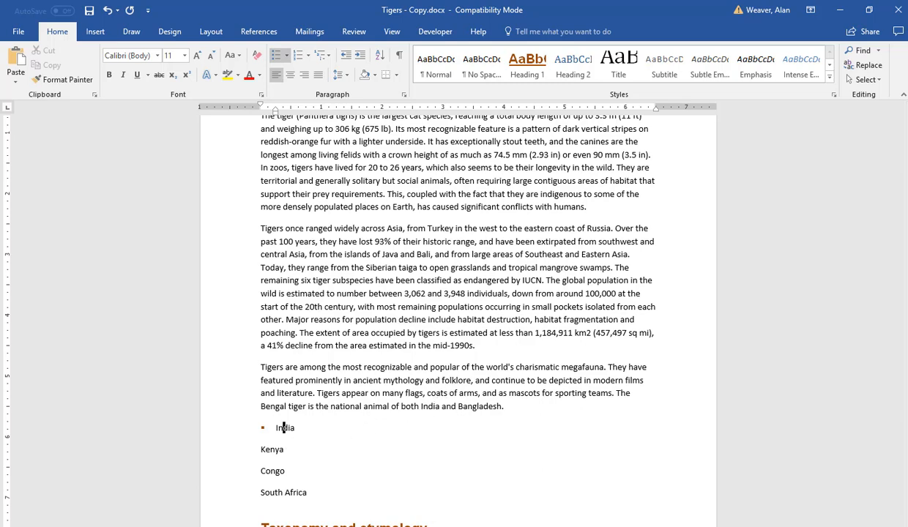
Step: Create a new paragraph style named Bullet from the formatting of the India line
scroll(284, 428, up, 5)
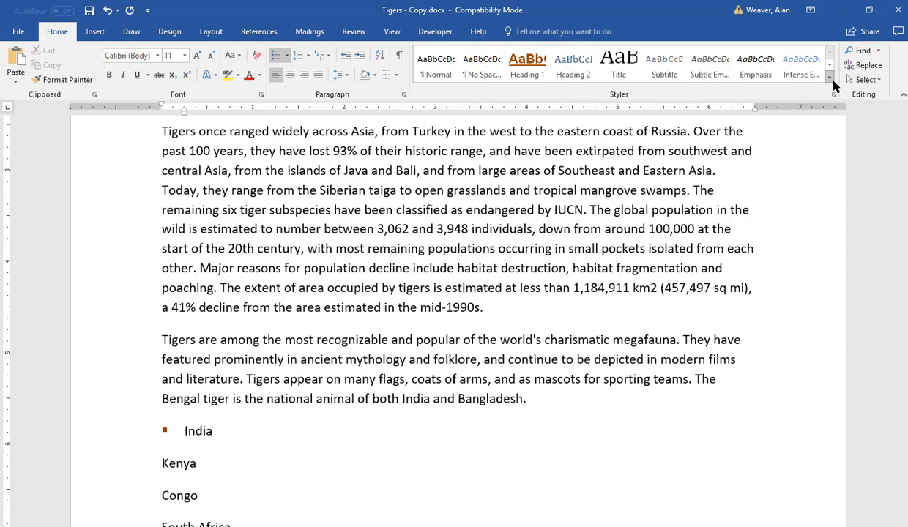
click(834, 99)
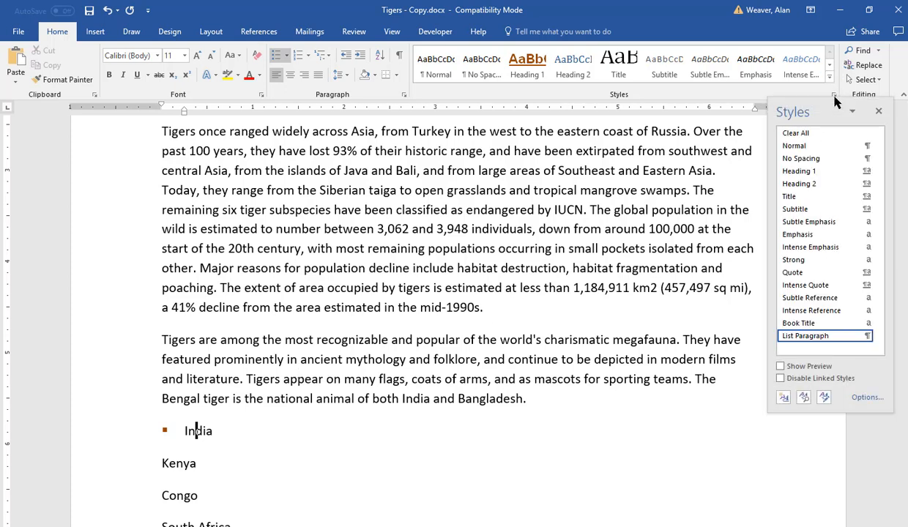
click(783, 398)
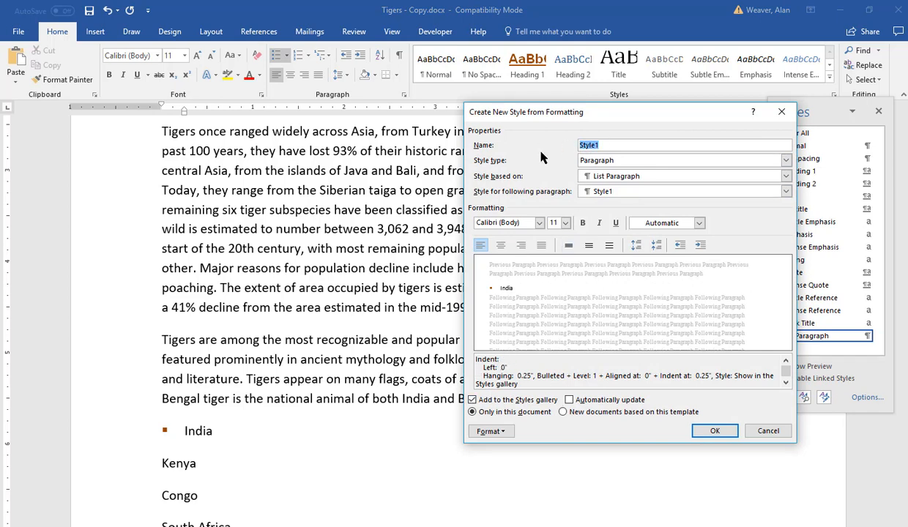
text(Bullet)
key(Return)
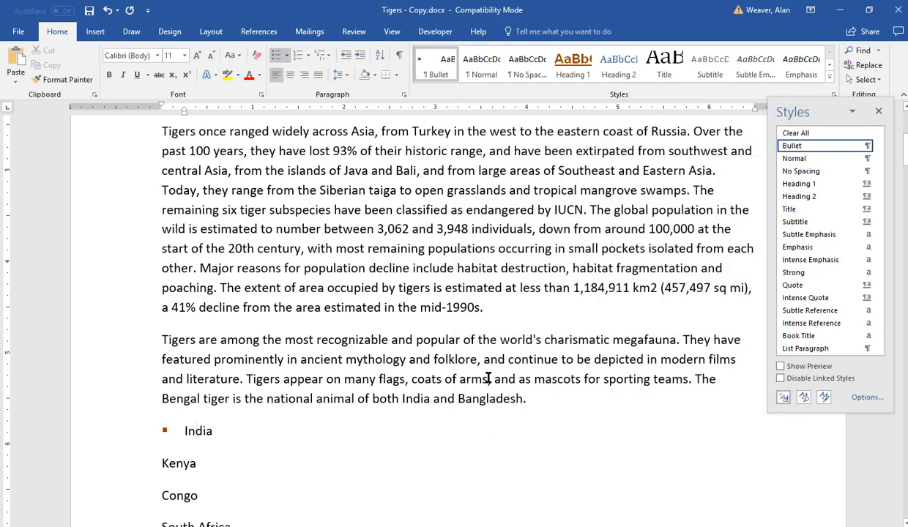
Step: Apply the Bullet style to the Kenya, Congo and South Africa lines
scroll(487, 377, down, 3)
drag(174, 340, 183, 408)
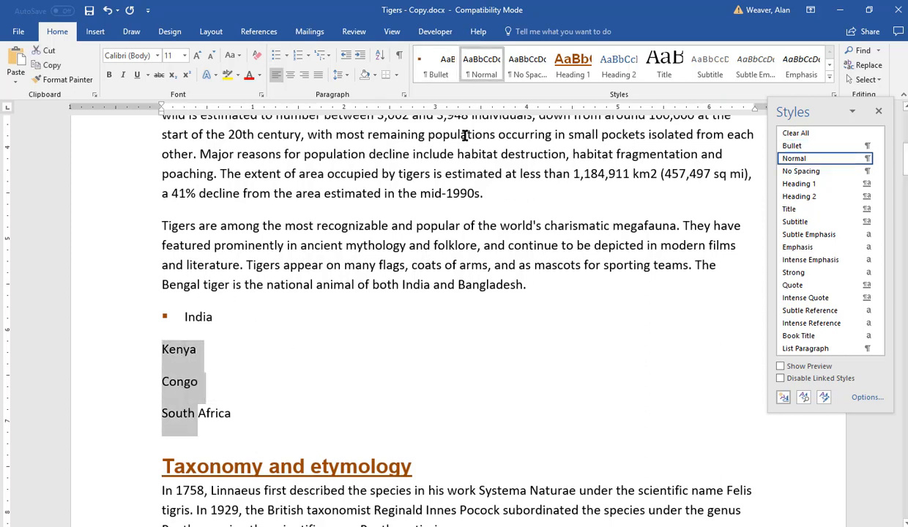
click(432, 73)
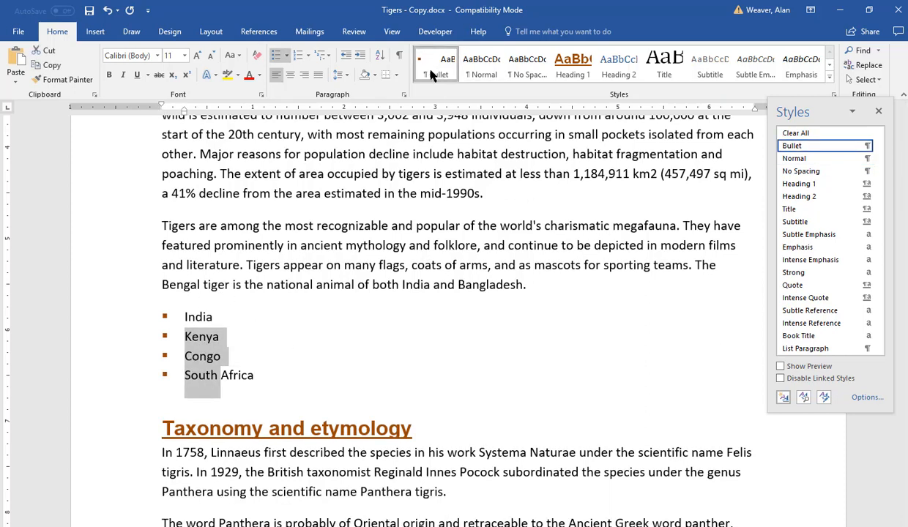
click(262, 377)
Step: At the end of the document, type Zoos, San Diego, Bronx, Houston and Chicago on separate lines
scroll(374, 383, down, 2)
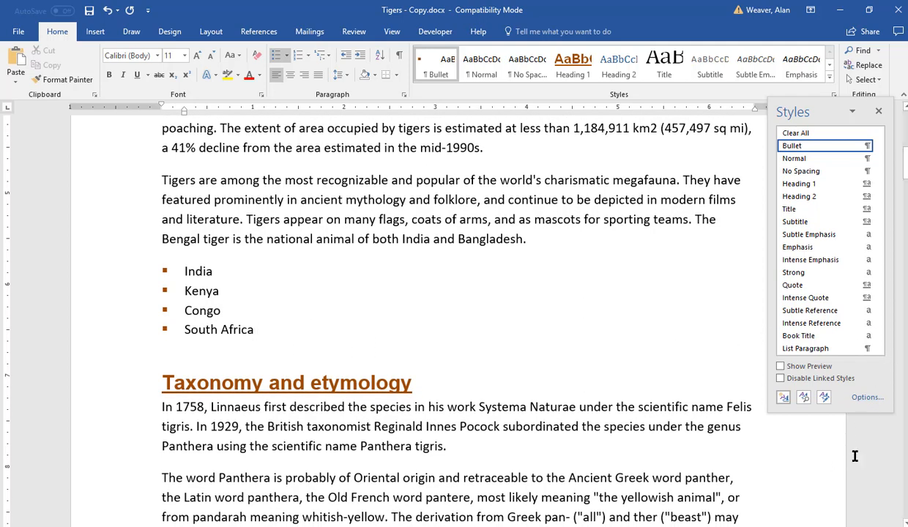
key(ctrl+End)
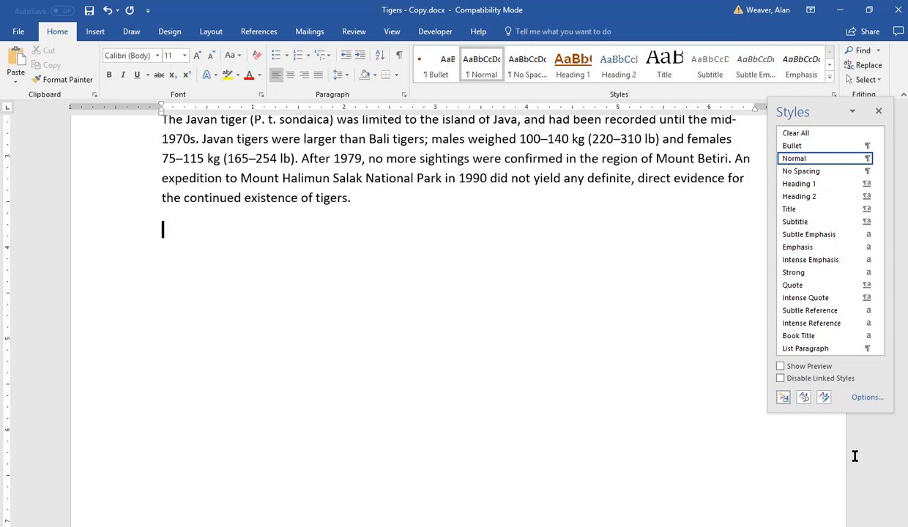
text(Zoos San Diego)
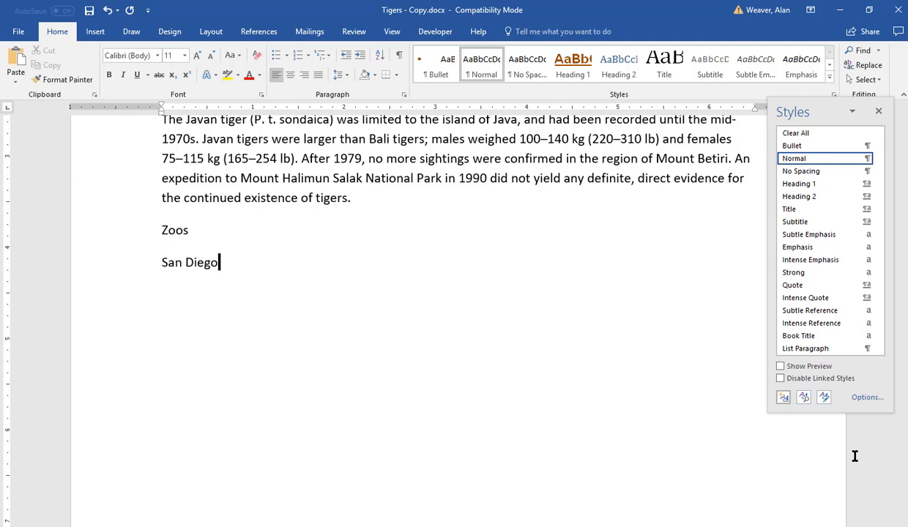
key(Return)
text(Bronx)
key(Return)
text(Houston)
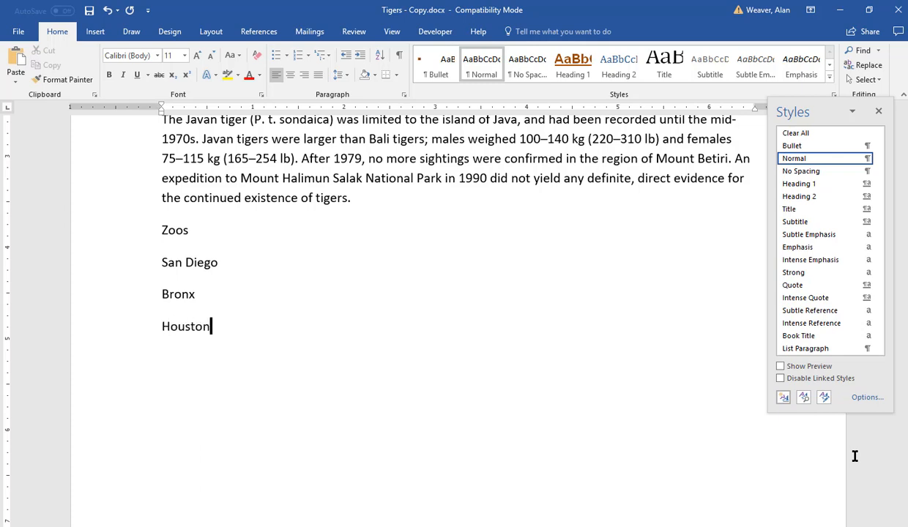
key(Return)
text(Chicago)
Step: Apply the Bullet style to the four city lines and Heading 1 to the Zoos line
drag(186, 262, 196, 369)
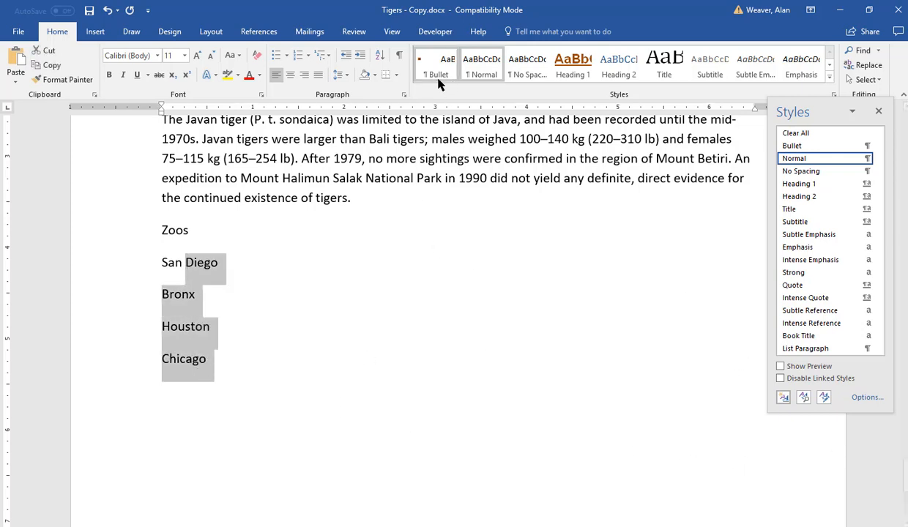
click(421, 60)
click(176, 230)
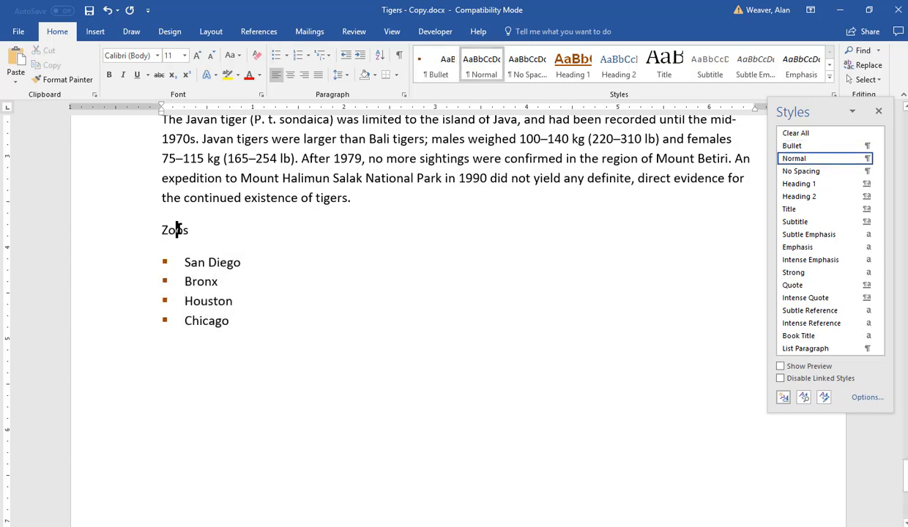
click(567, 70)
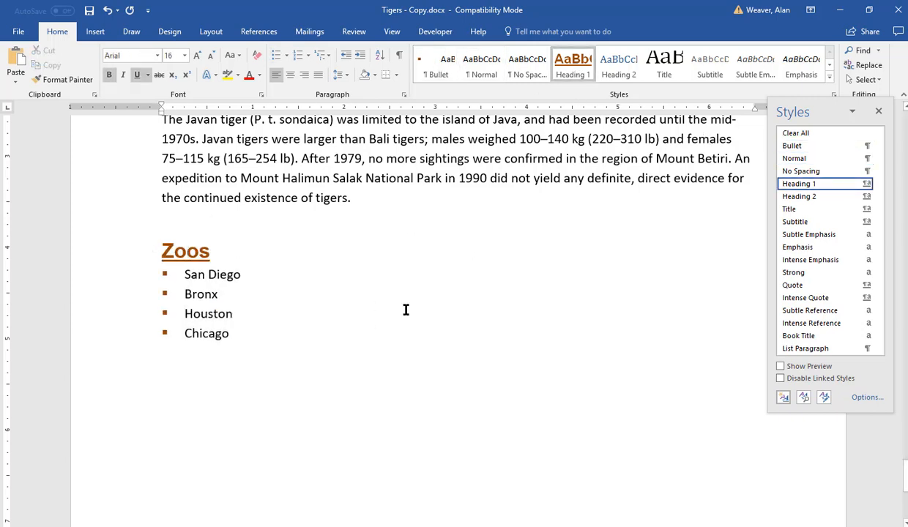
scroll(497, 342, up, 1)
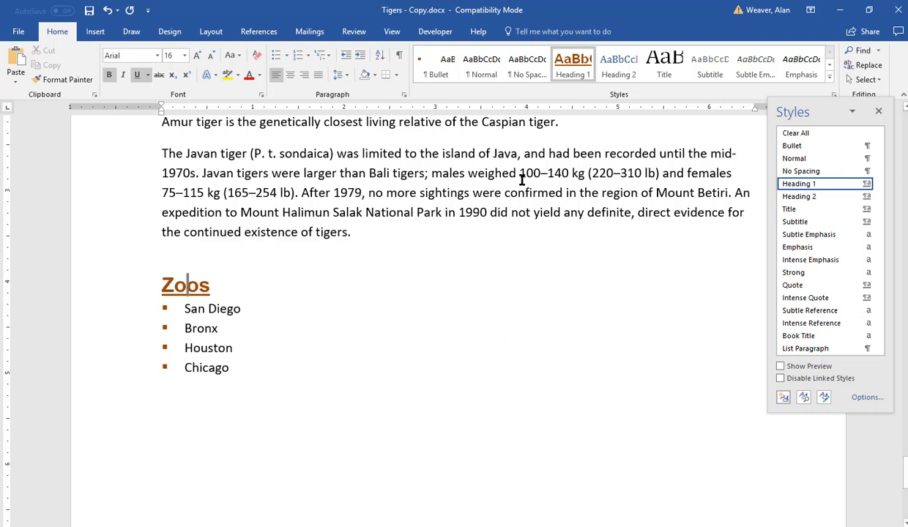
right_click(442, 73)
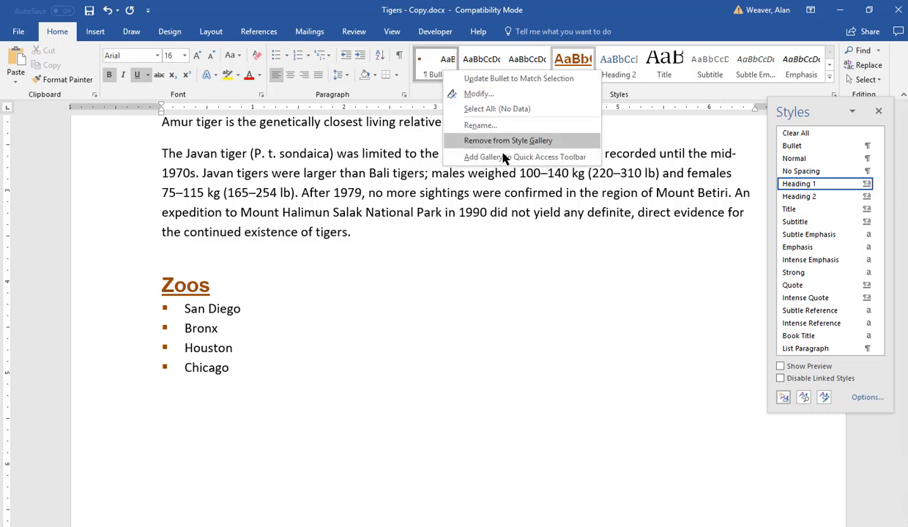
click(640, 413)
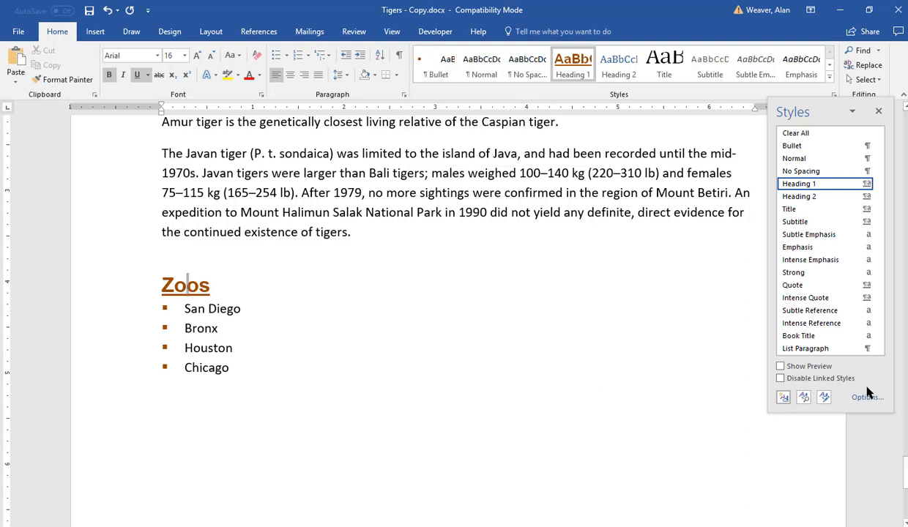
Step: Delete the Bullet style through Manage Styles, then undo the deletion
click(824, 398)
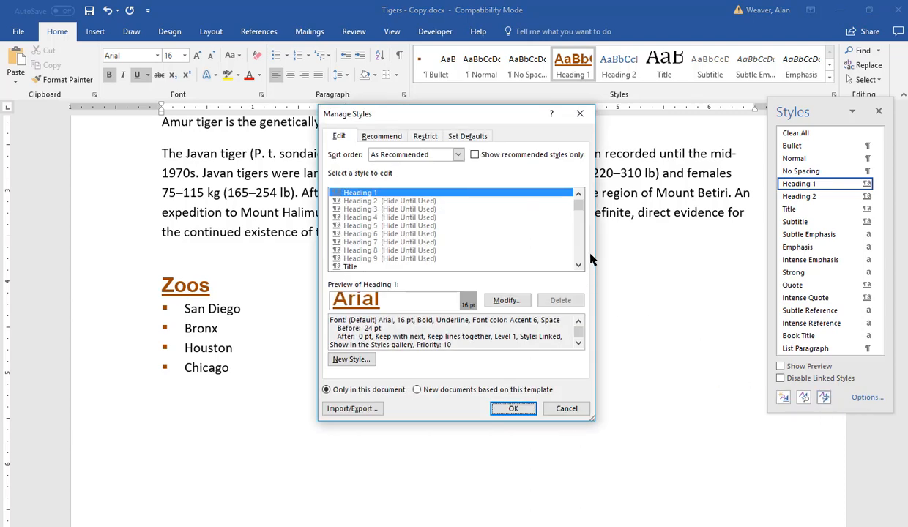
mouse_move(577, 205)
mouse_down()
mouse_move(578, 253)
mouse_move(576, 209)
mouse_up()
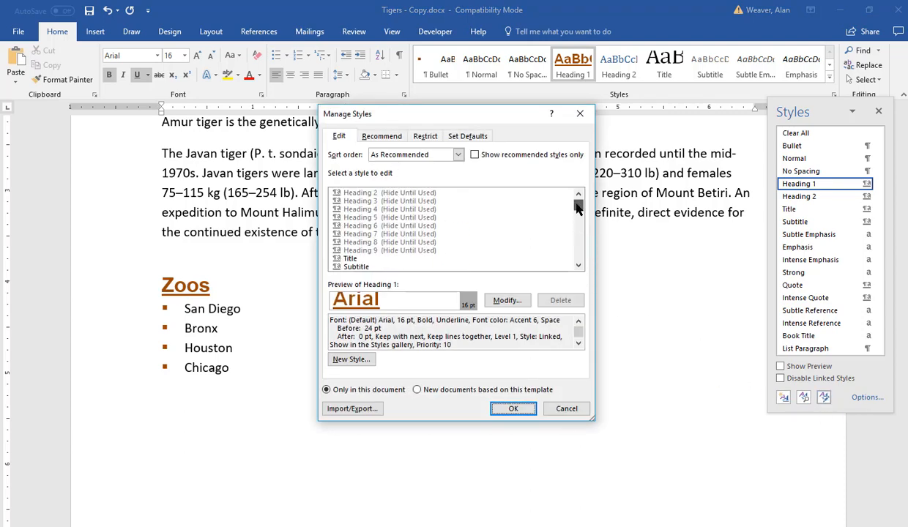
click(579, 265)
click(578, 265)
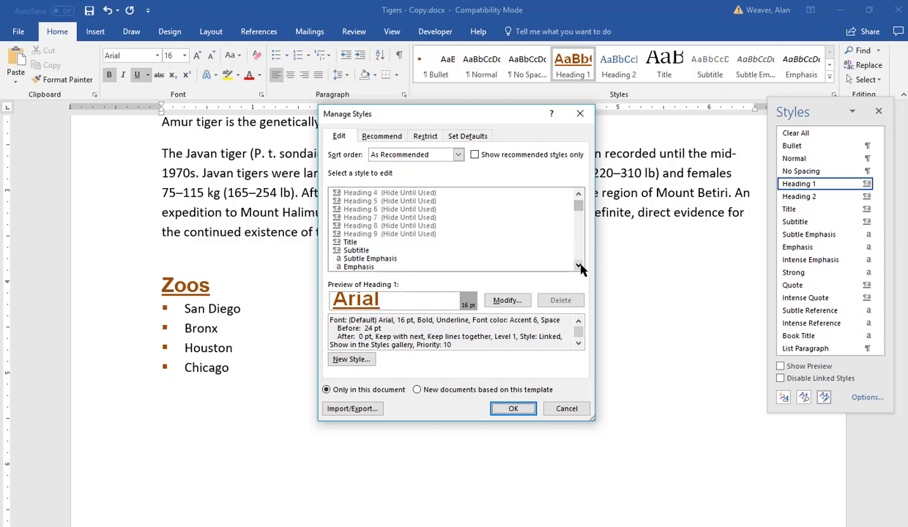
click(579, 265)
click(578, 265)
drag(576, 208, 577, 195)
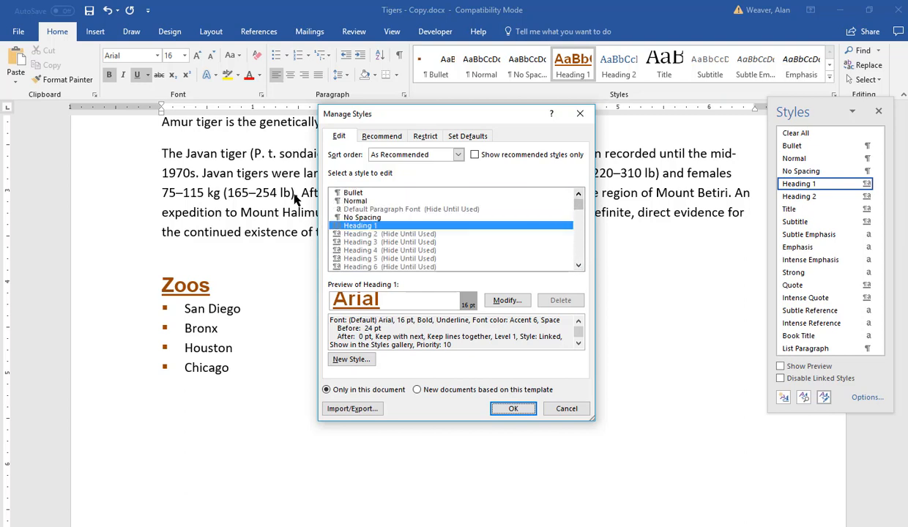
click(355, 193)
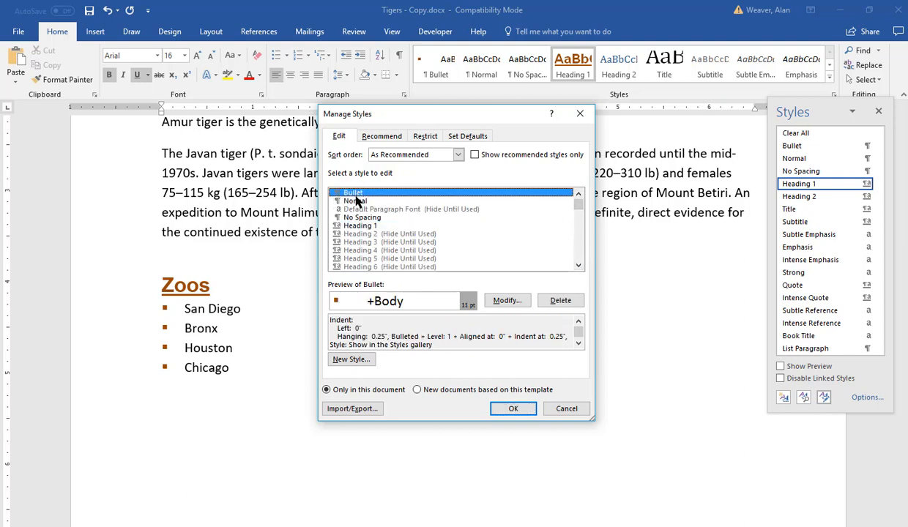
click(559, 302)
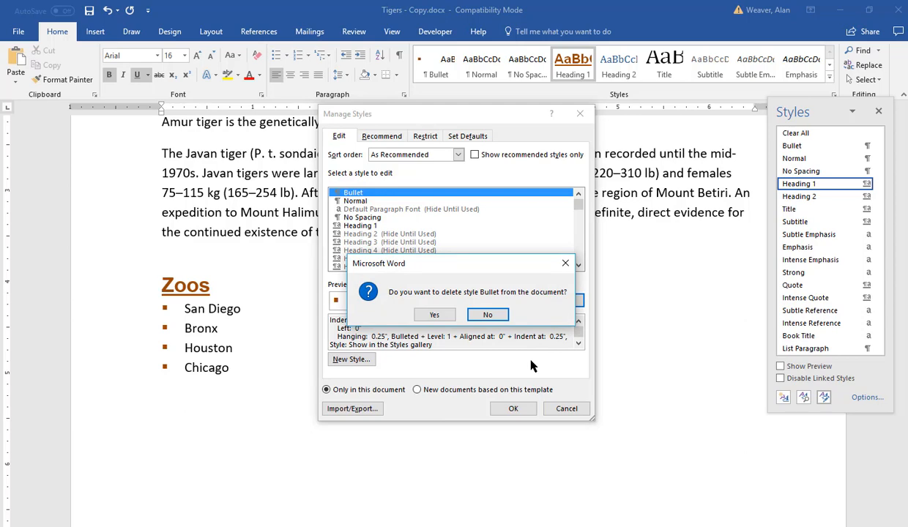
click(434, 314)
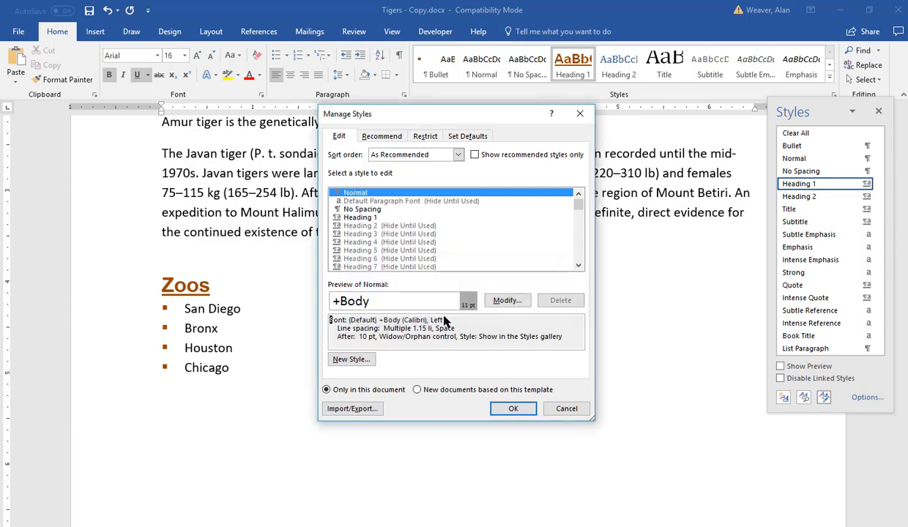
click(511, 410)
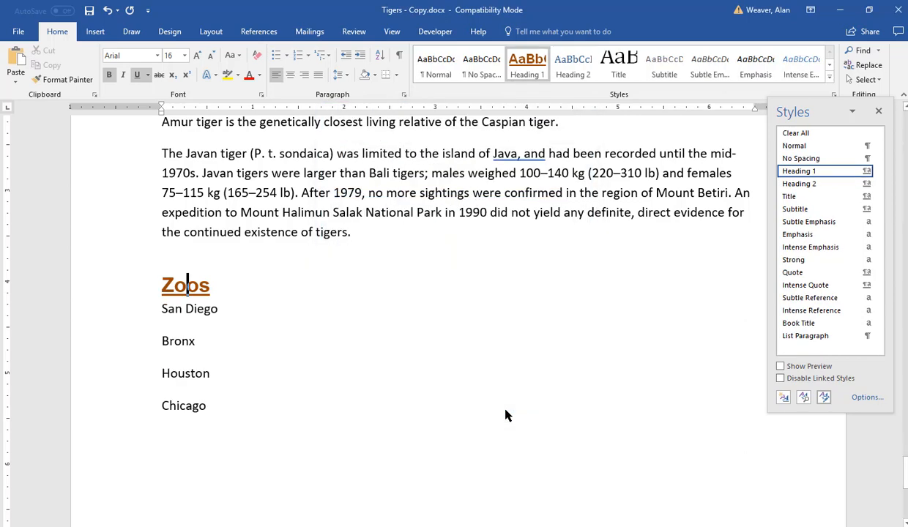
scroll(480, 382, up, 3)
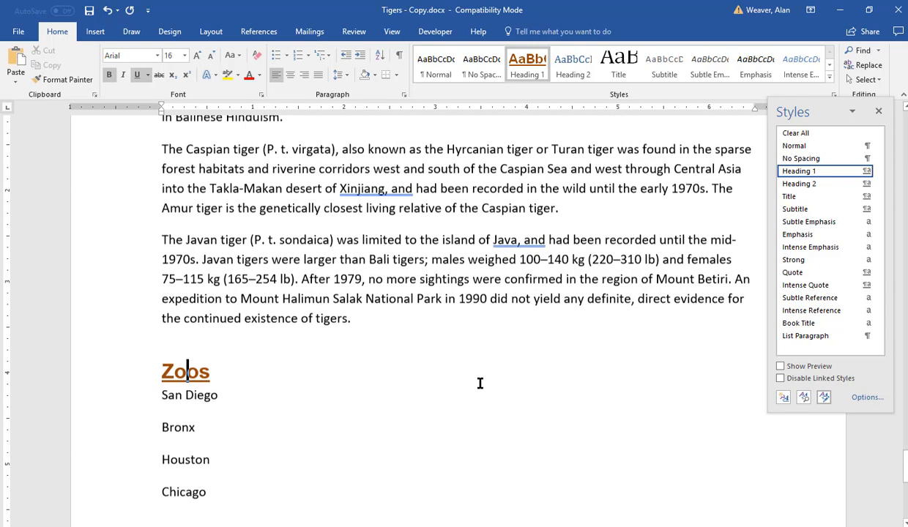
key(ctrl+z)
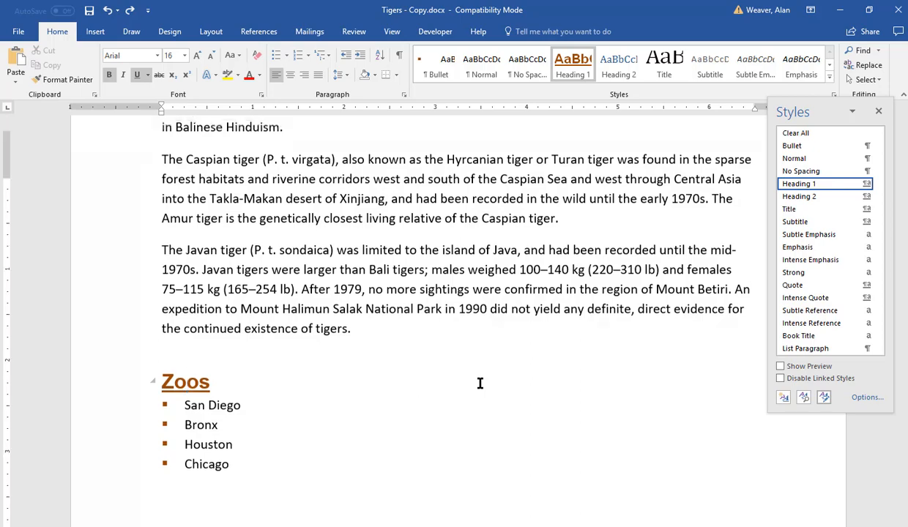
Step: Show formatting marks and insert a page break at the very start of the document
key(ctrl+Home)
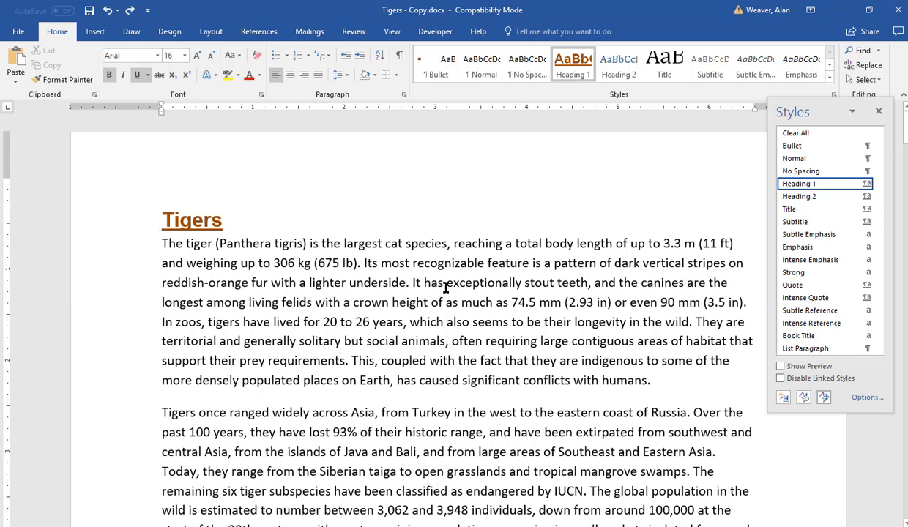
click(399, 58)
key(ctrl+Return)
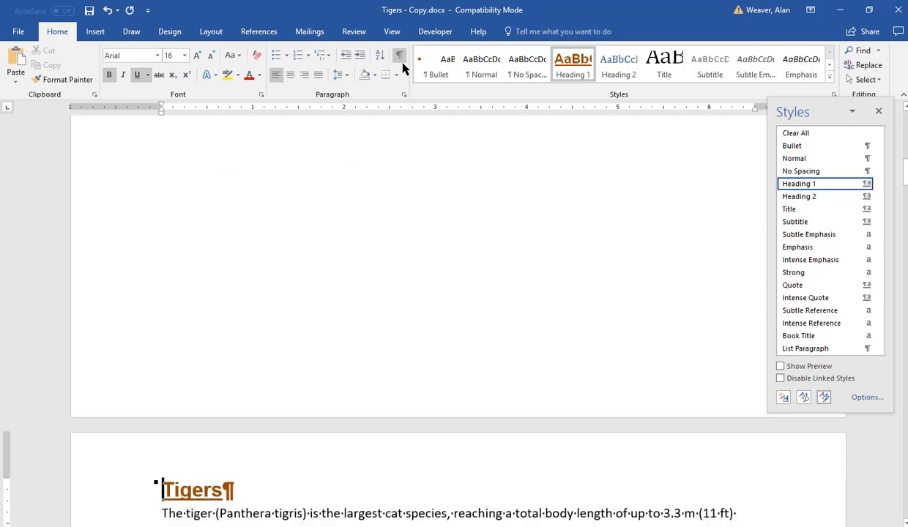
Step: Add two empty paragraphs above the page break
key(Up)
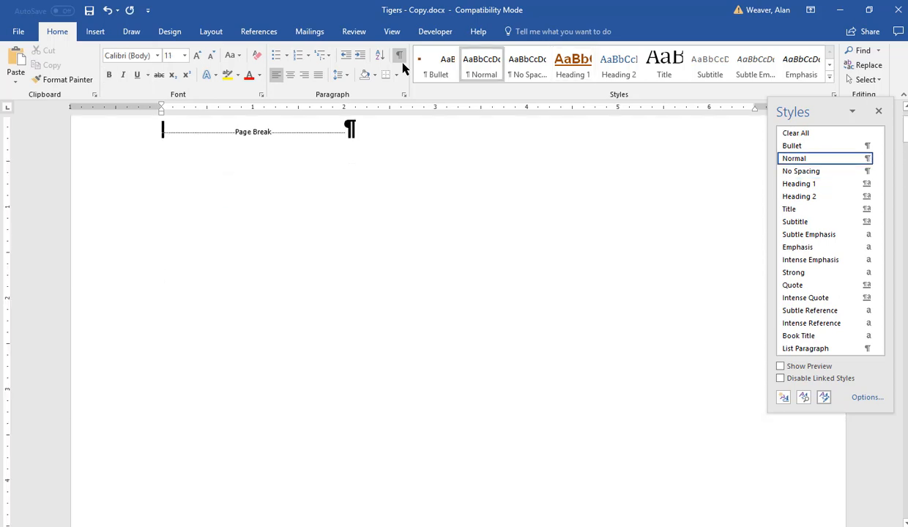
key(Return)
key(Return)
key(Up)
key(Up)
key(Down)
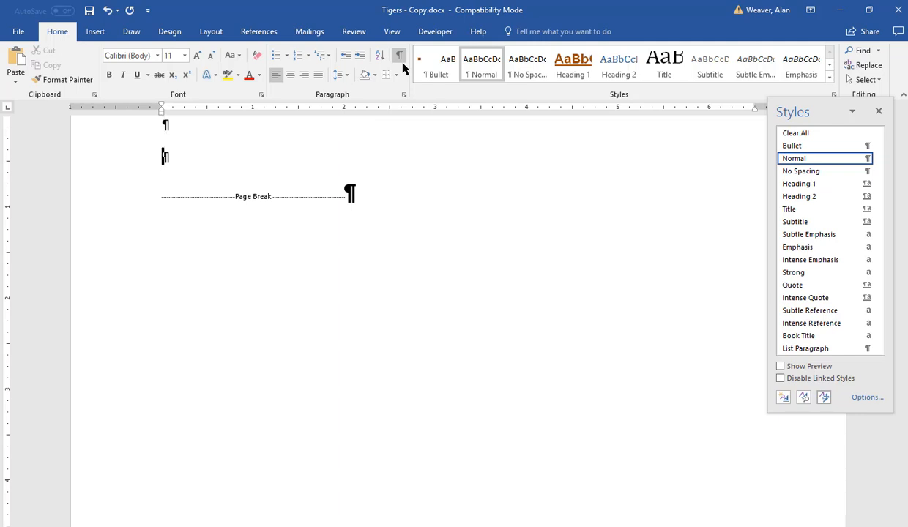
key(Up)
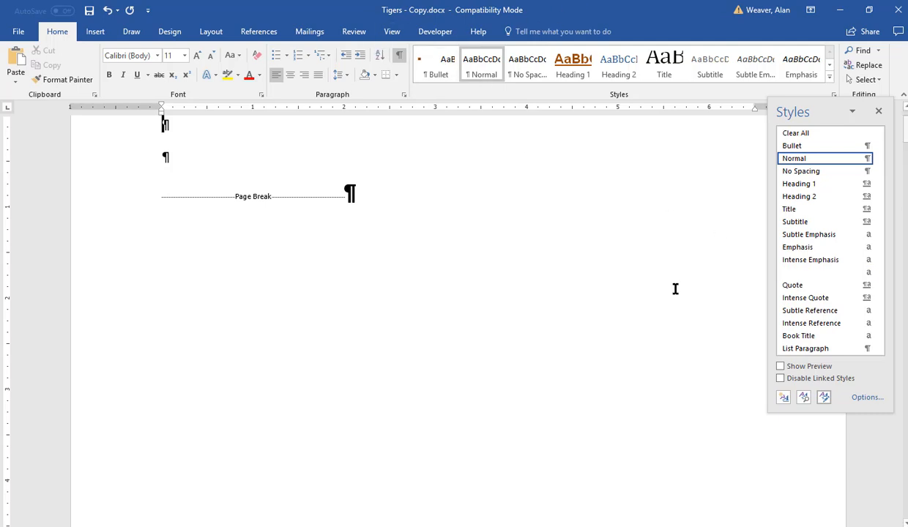
Step: Insert a Manual Table of contents at the top, then undo the insertion
click(249, 33)
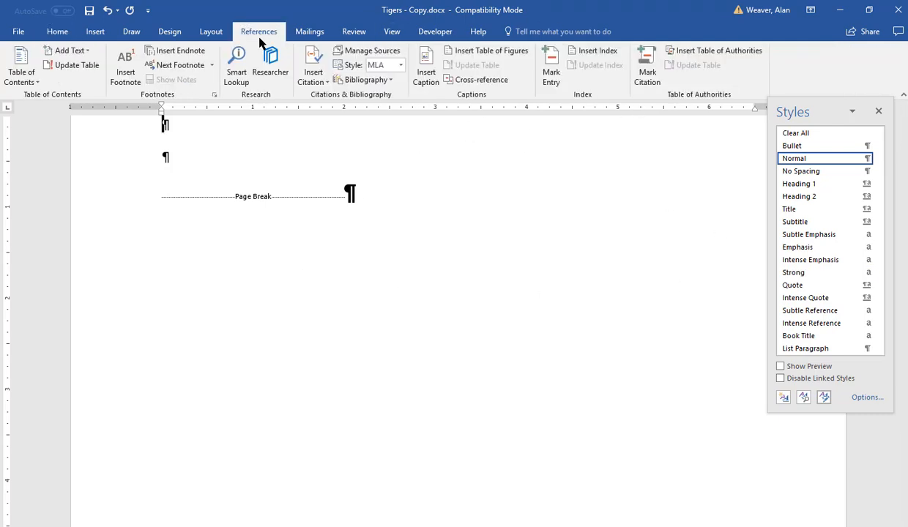
click(33, 82)
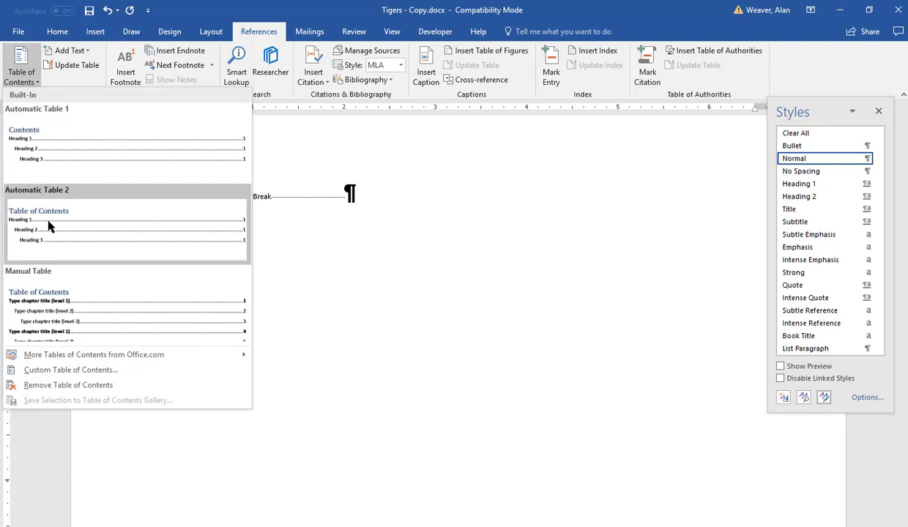
click(113, 306)
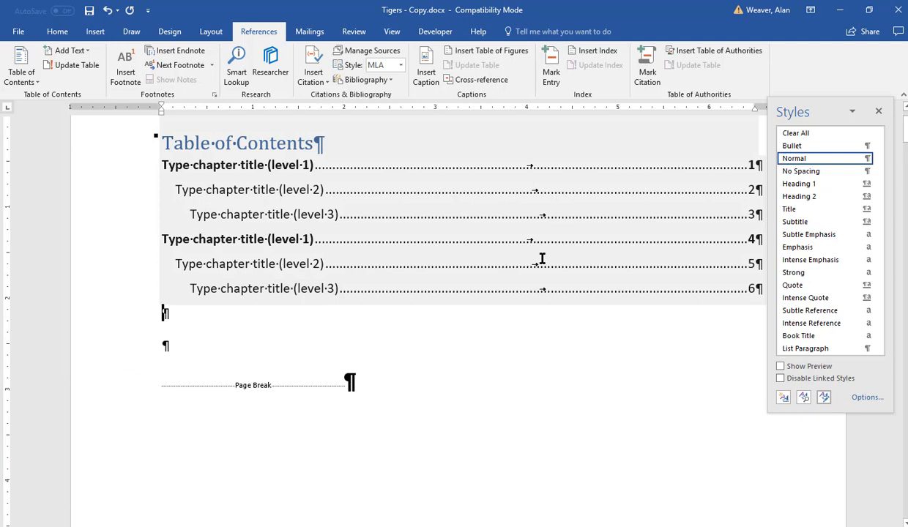
key(ctrl+z)
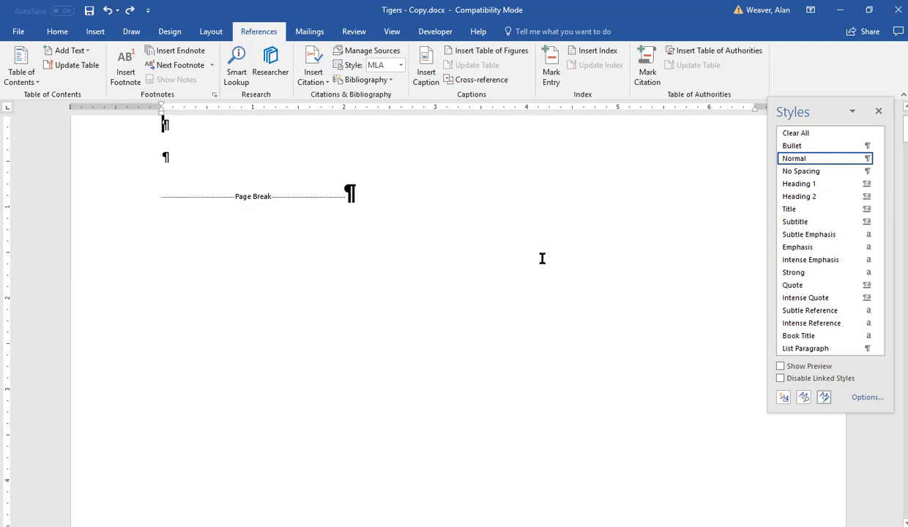
Step: Insert Automatic Table 1 as the table of contents, close the Styles pane and remove one empty paragraph below it
click(32, 82)
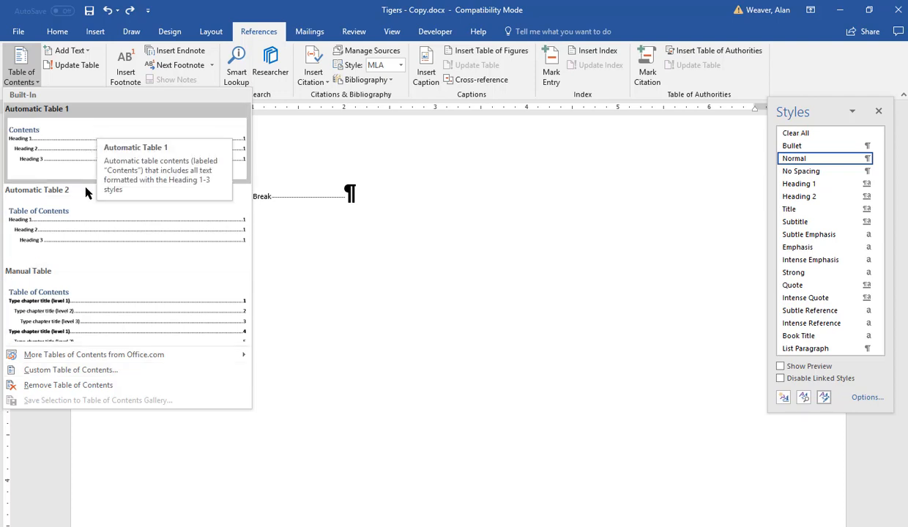
click(107, 136)
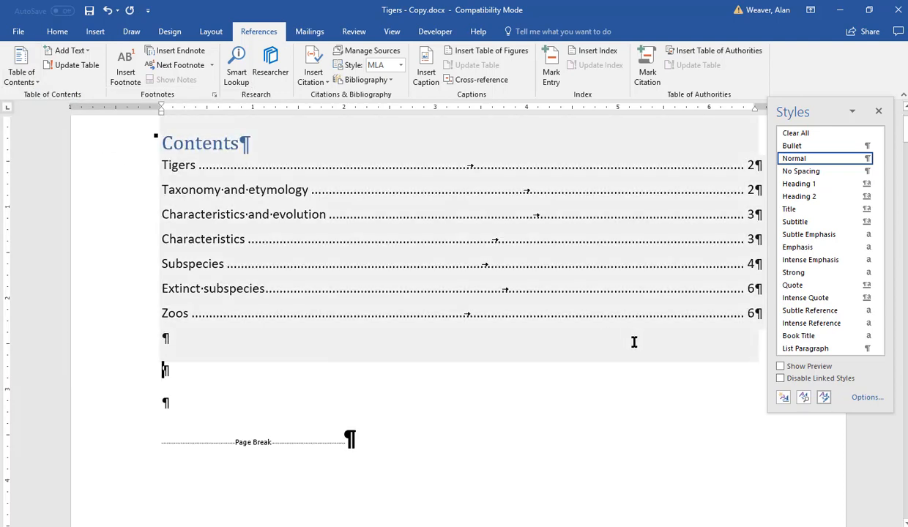
click(877, 112)
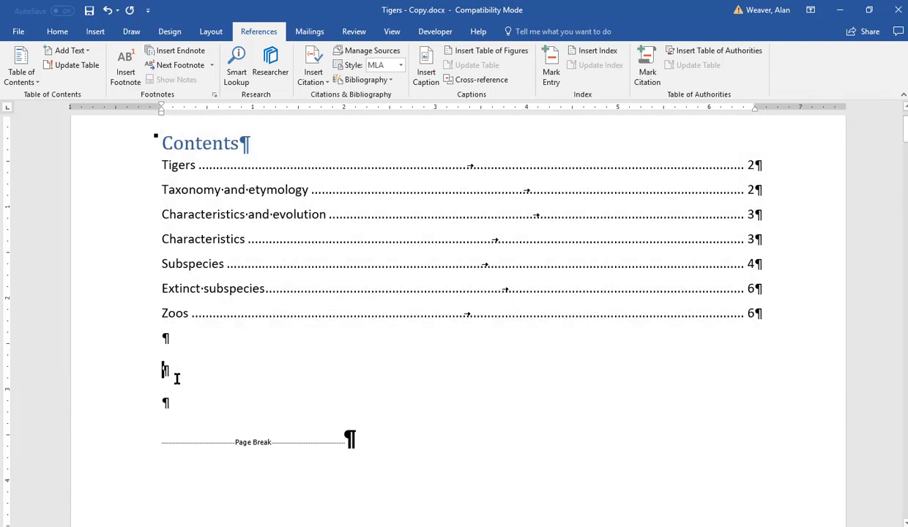
key(Delete)
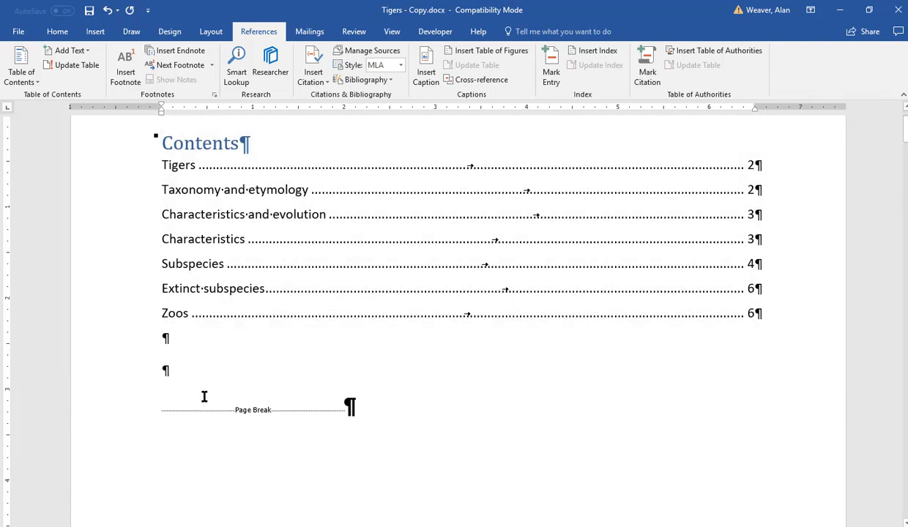
Step: Switch the document to Outline view
key(ctrl+Home)
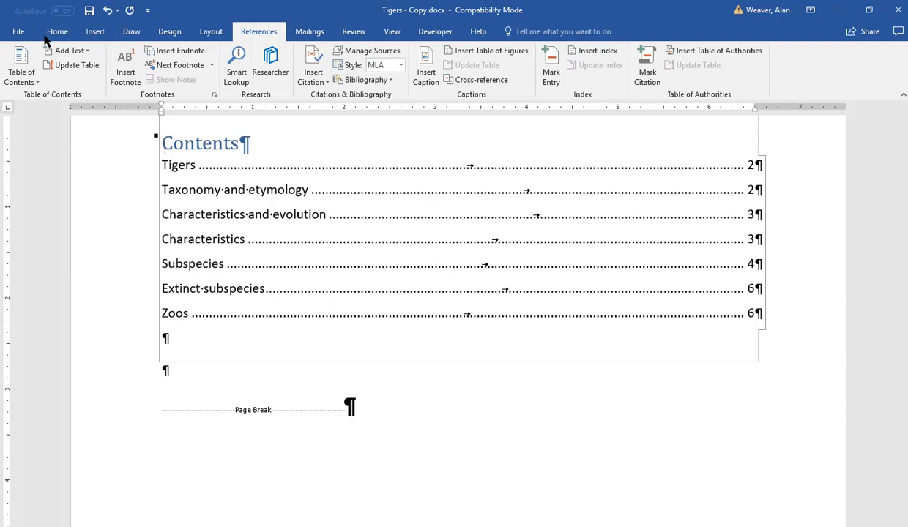
click(392, 33)
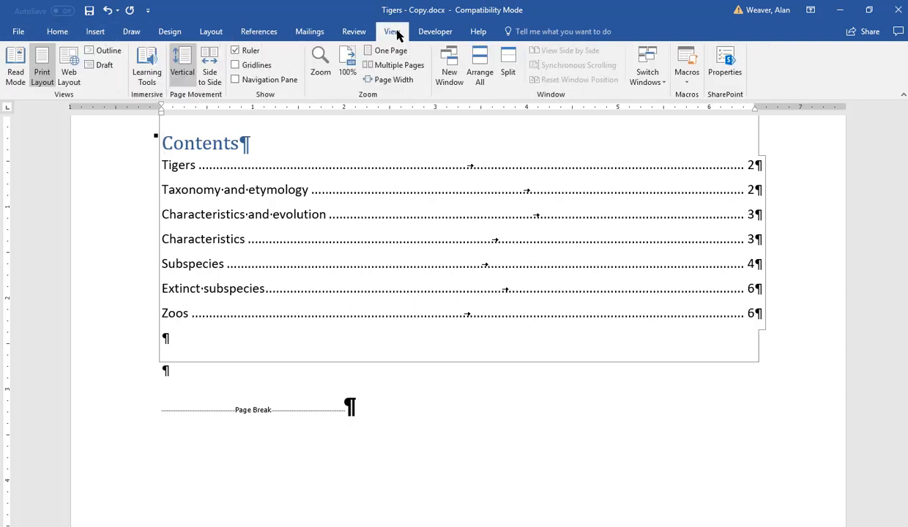
click(106, 51)
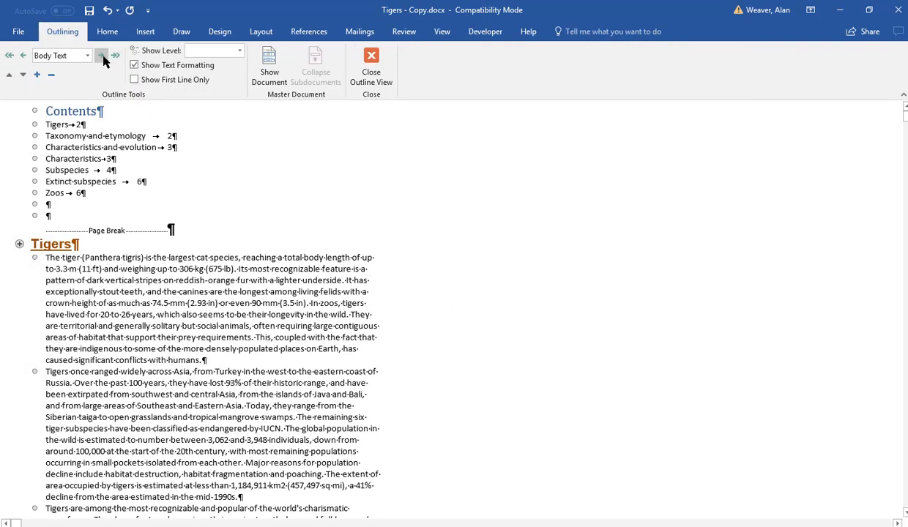
Step: Collapse the headings from Taxonomy and etymology through Zoos in the outline
click(19, 244)
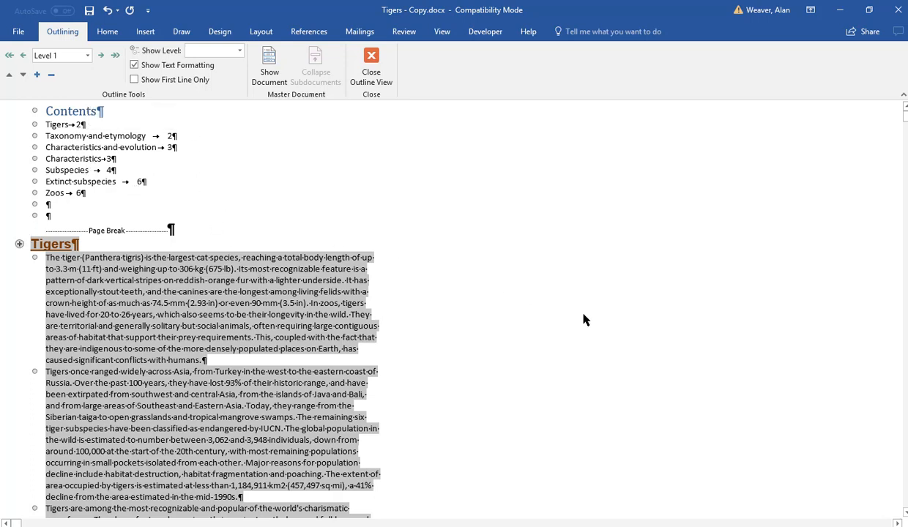
scroll(703, 370, down, 8)
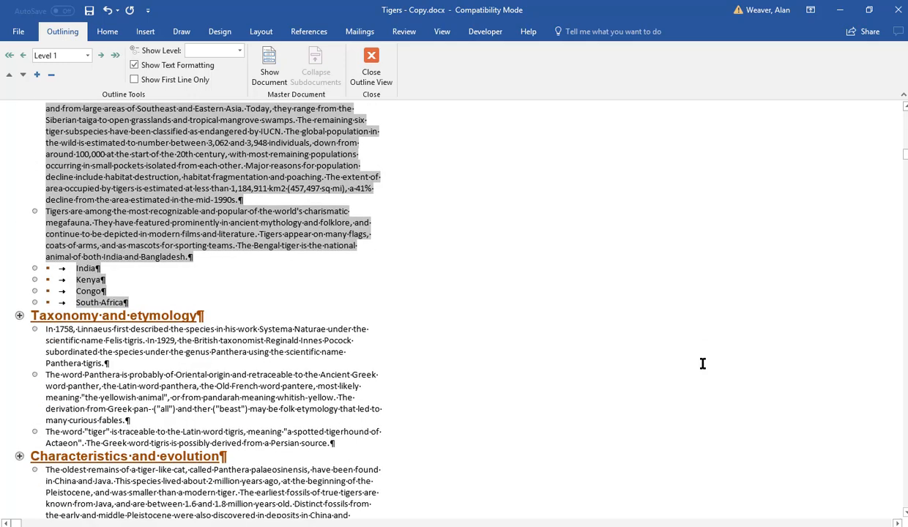
double_click(19, 316)
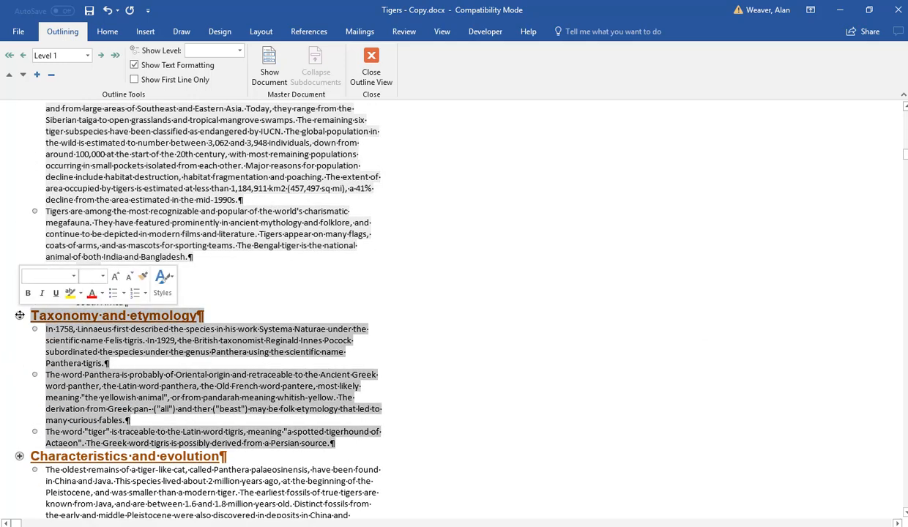
double_click(19, 331)
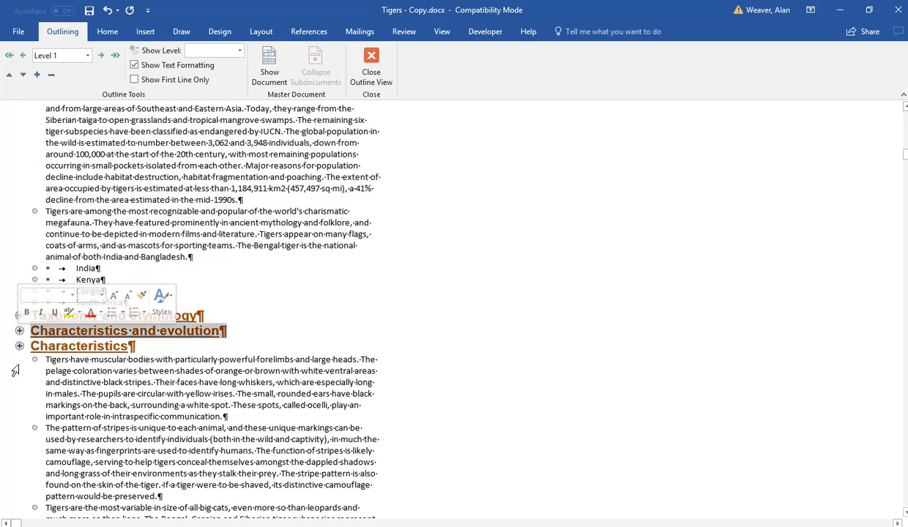
double_click(19, 345)
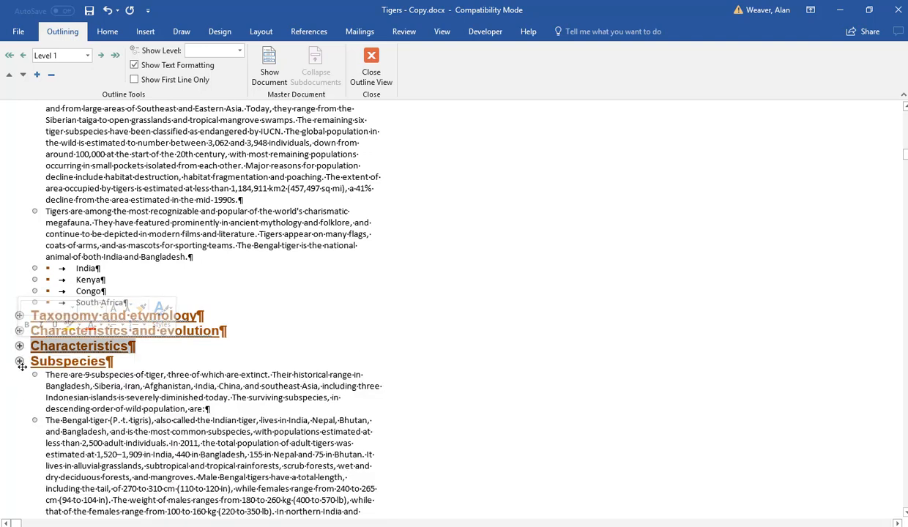
double_click(19, 361)
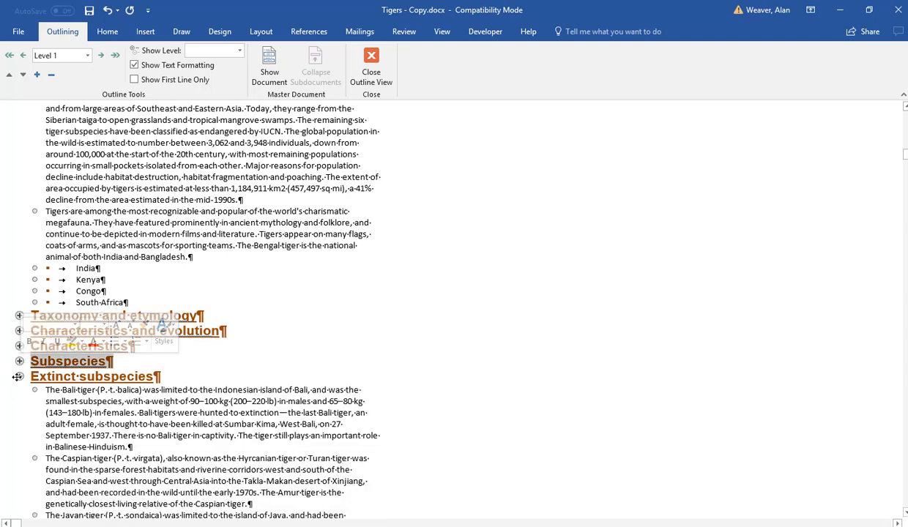
double_click(20, 376)
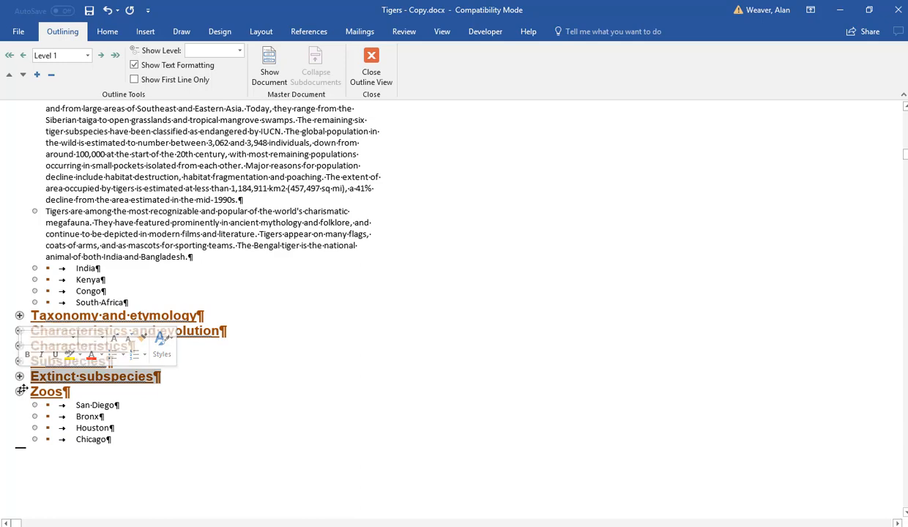
double_click(21, 391)
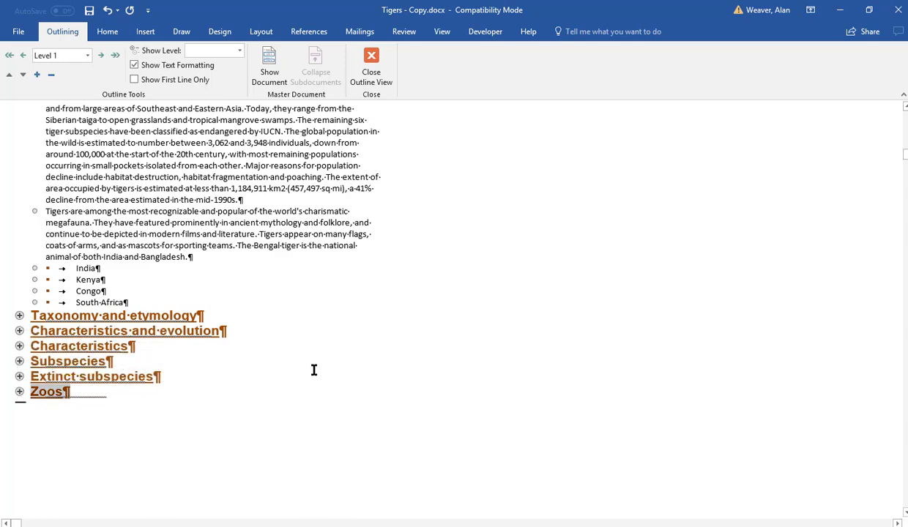
scroll(708, 264, up, 8)
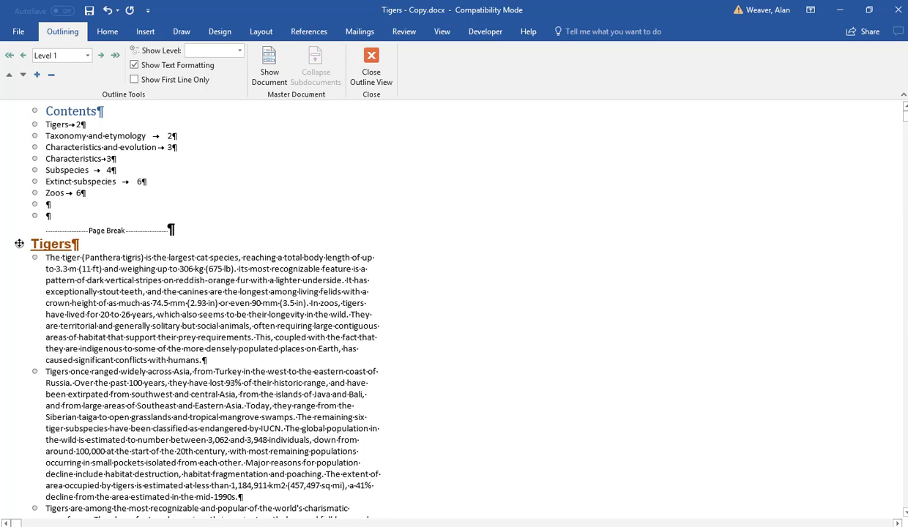
Step: Collapse the Tigers heading, move the Zoos section up to sit directly below Tigers, and close Outline view
double_click(19, 245)
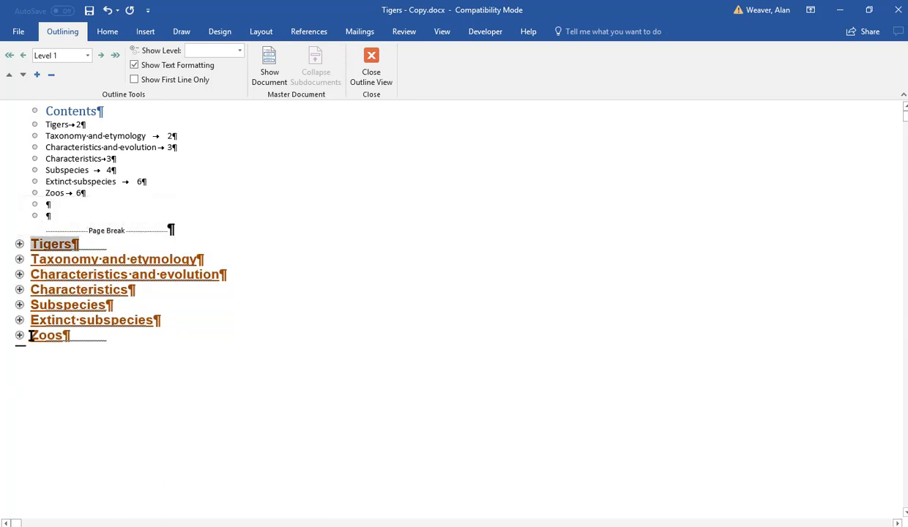
drag(21, 336, 21, 253)
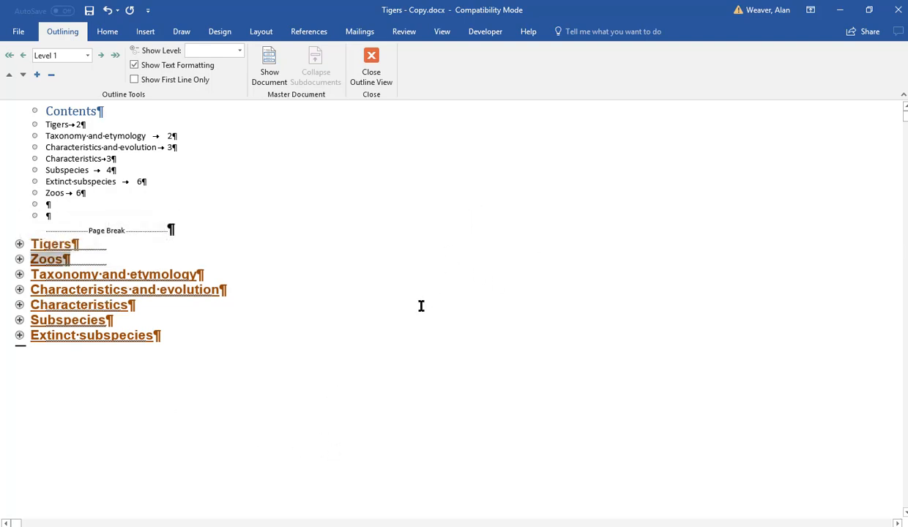
click(369, 66)
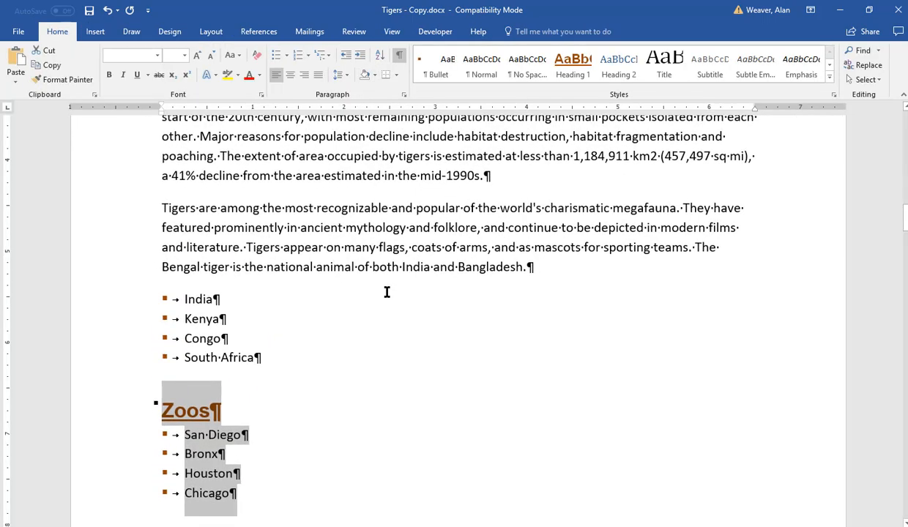
Step: Update the entire table of contents at the top of the document to reflect the new heading order
click(369, 339)
key(Up)
key(Up)
key(Up)
key(Up)
key(Up)
key(Up)
key(Up)
key(Up)
key(Up)
key(Up)
key(Up)
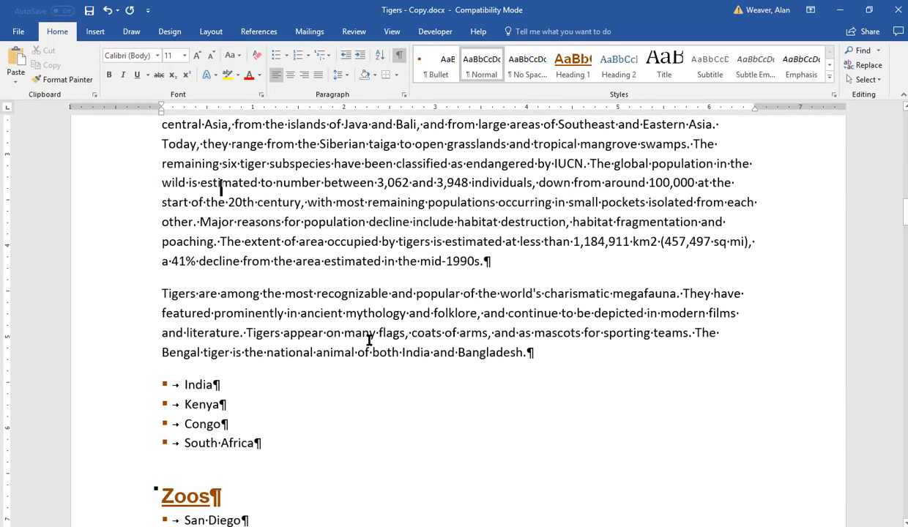
key(Up)
key(Up)
key(ctrl+Home)
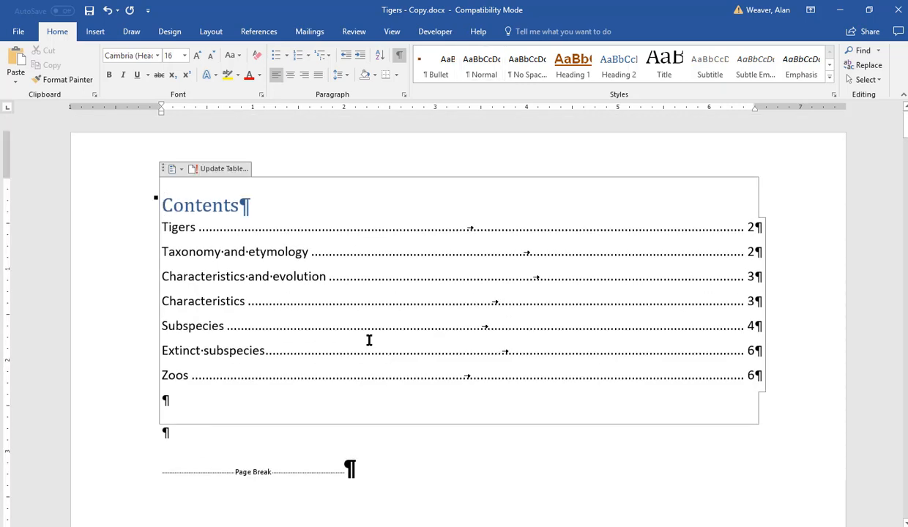
right_click(335, 280)
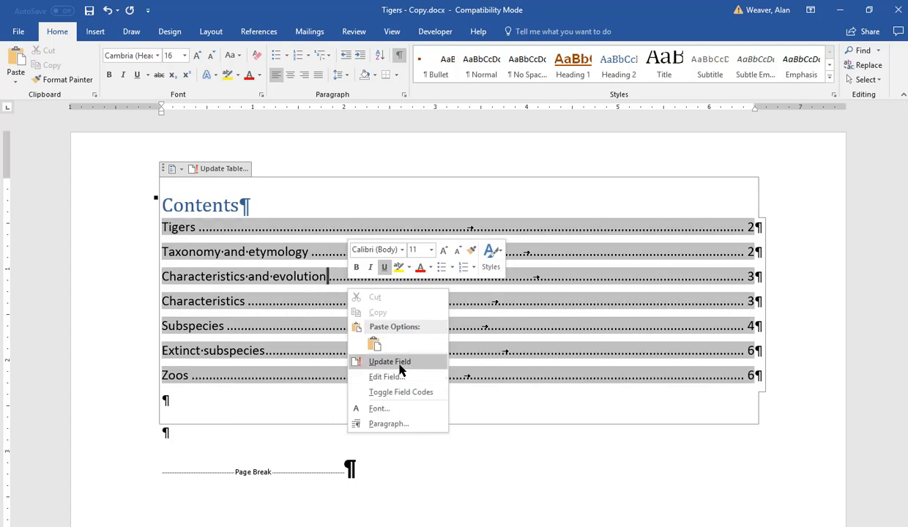
click(395, 362)
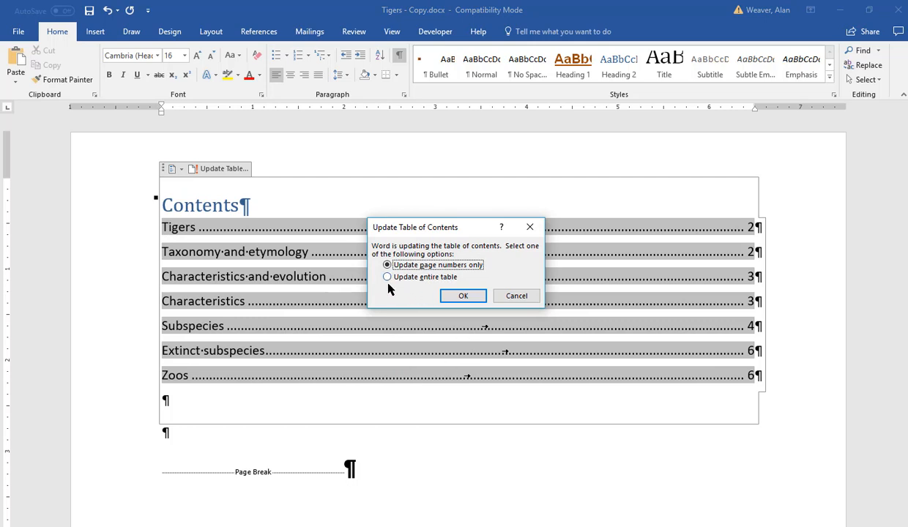
click(387, 278)
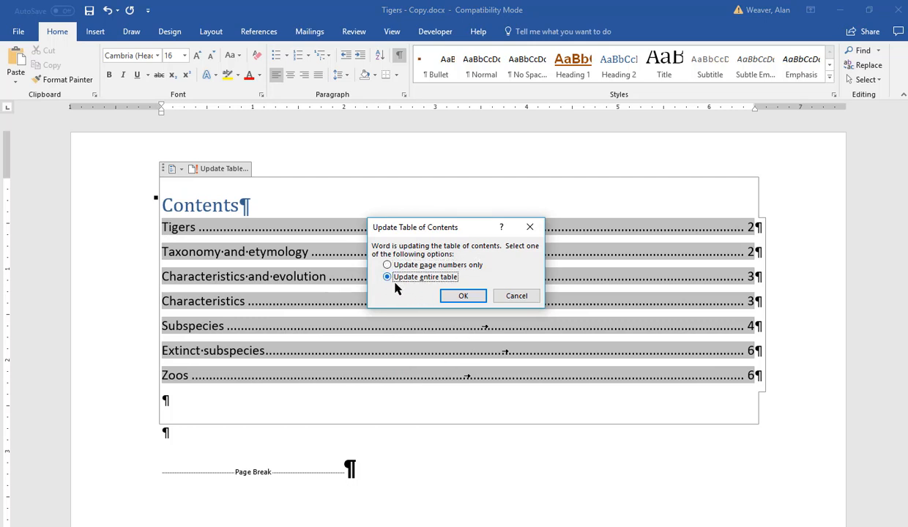
click(463, 296)
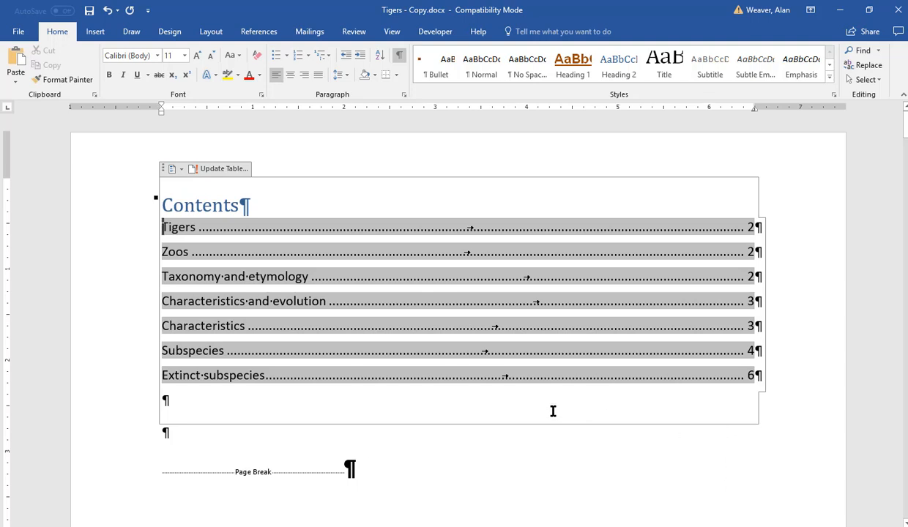
click(185, 433)
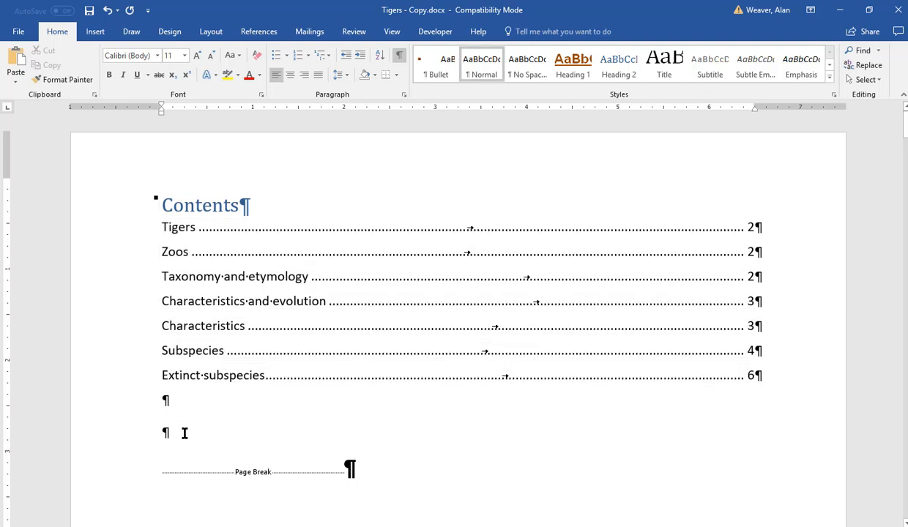